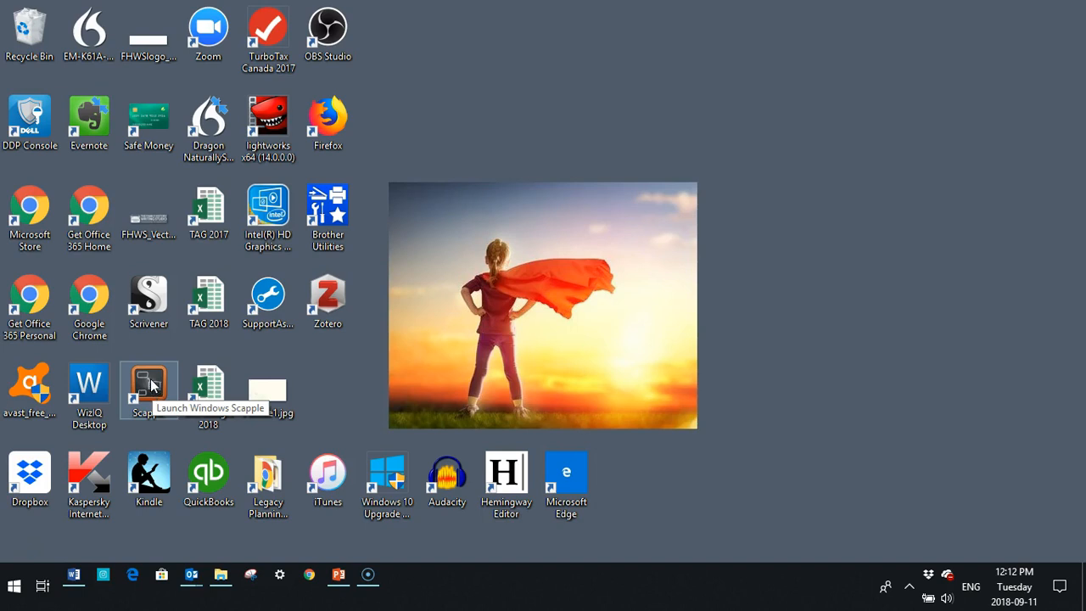
Launch Scapple and maximize the new Untitled board window.
{"action": "double_click", "coordinate": [151, 386]}
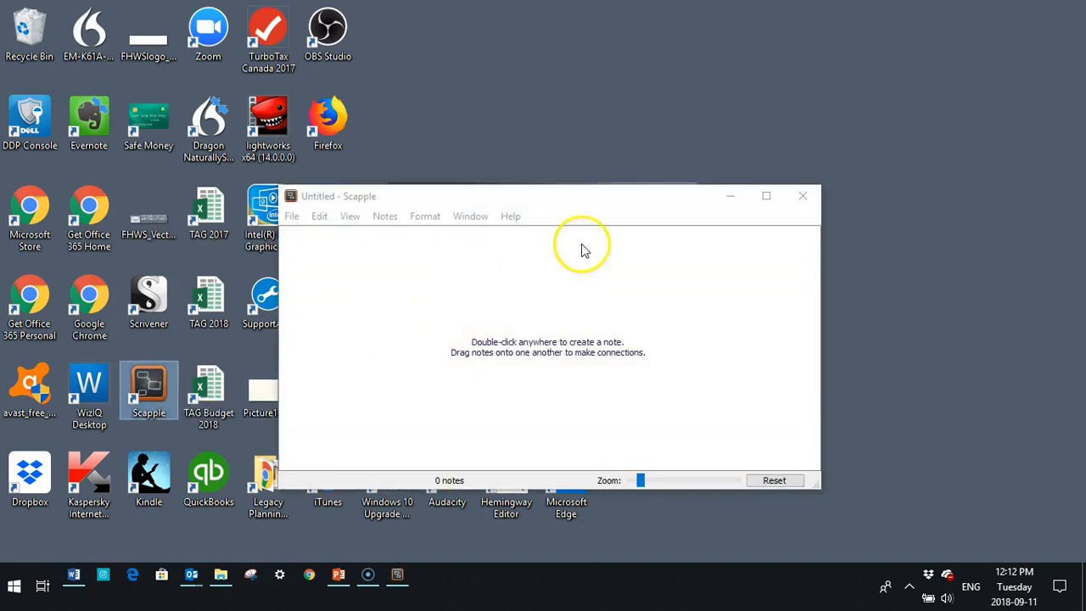
{"action": "left_click", "coordinate": [766, 196]}
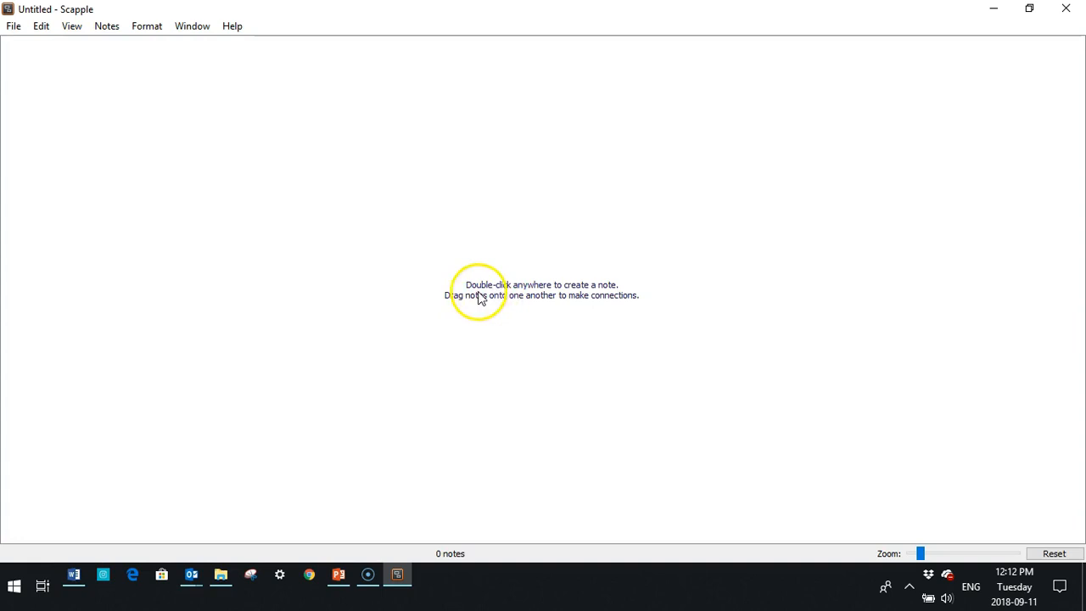
Create the central note with the subject's full name and drag it to the top centre.
{"action": "double_click", "coordinate": [285, 162]}
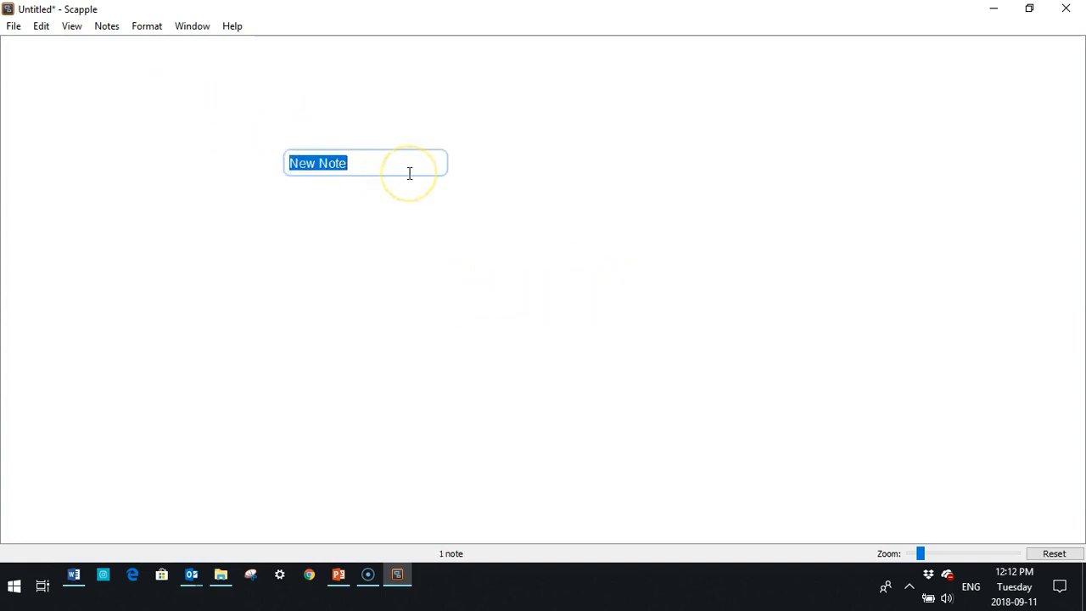
{"action": "left_click", "coordinate": [388, 163]}
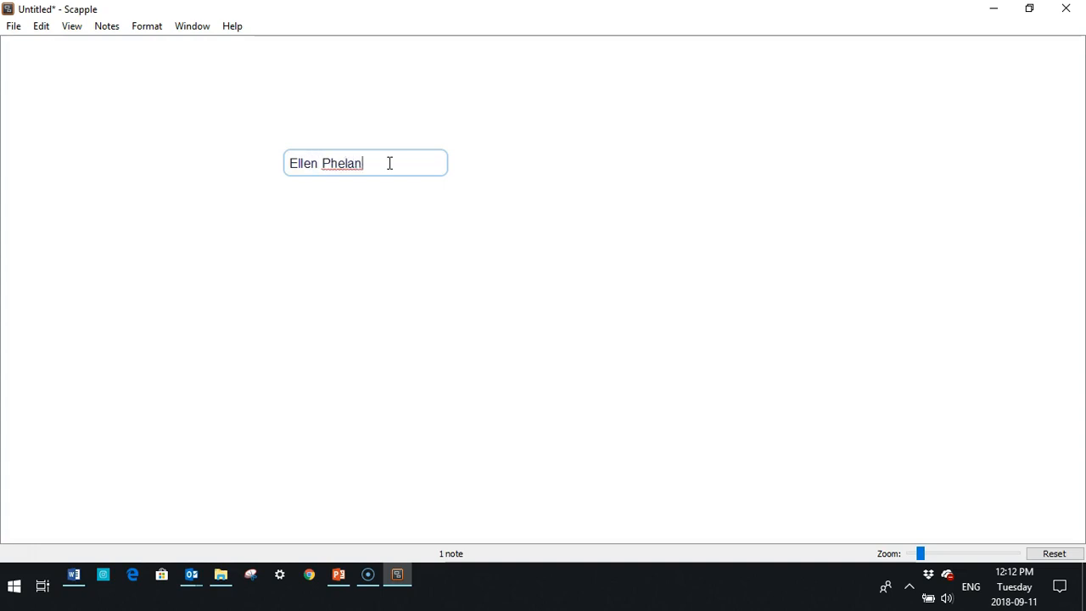
{"action": "left_click", "coordinate": [453, 179]}
{"action": "left_click_drag", "start_coordinate": [325, 172], "coordinate": [527, 119]}
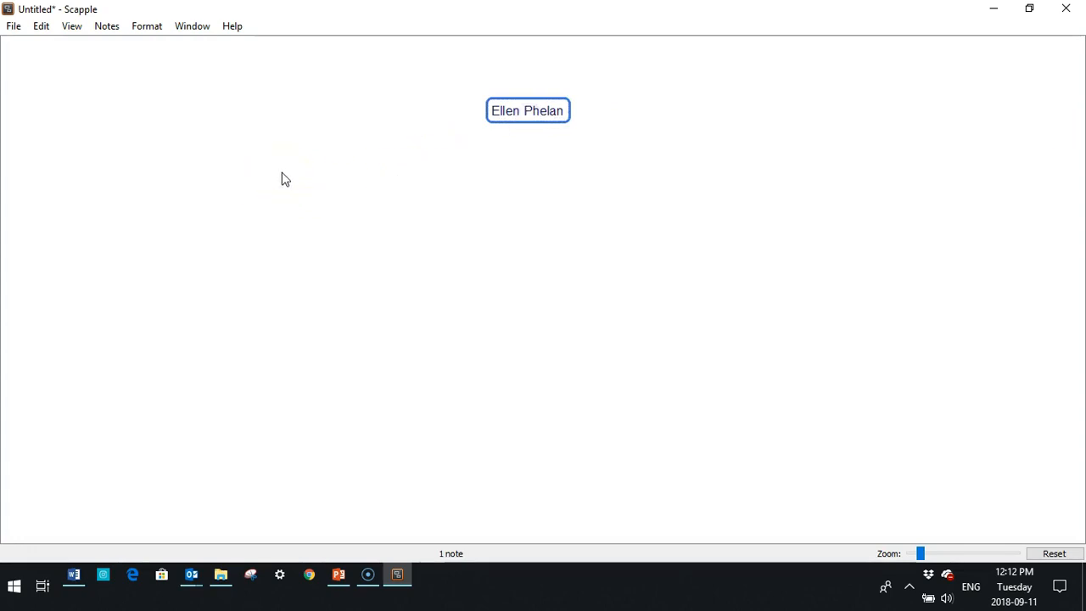
Create 'childhood', 'marriage', 'father' and a spare New Note side by side below the central note.
{"action": "double_click", "coordinate": [200, 190]}
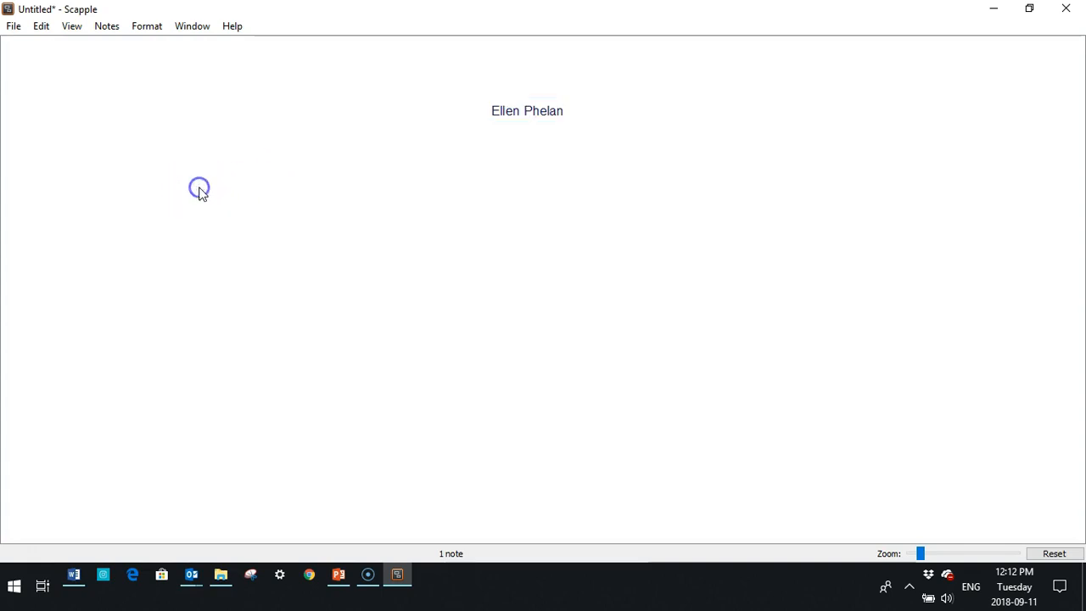
{"action": "key", "text": "BackSpace"}
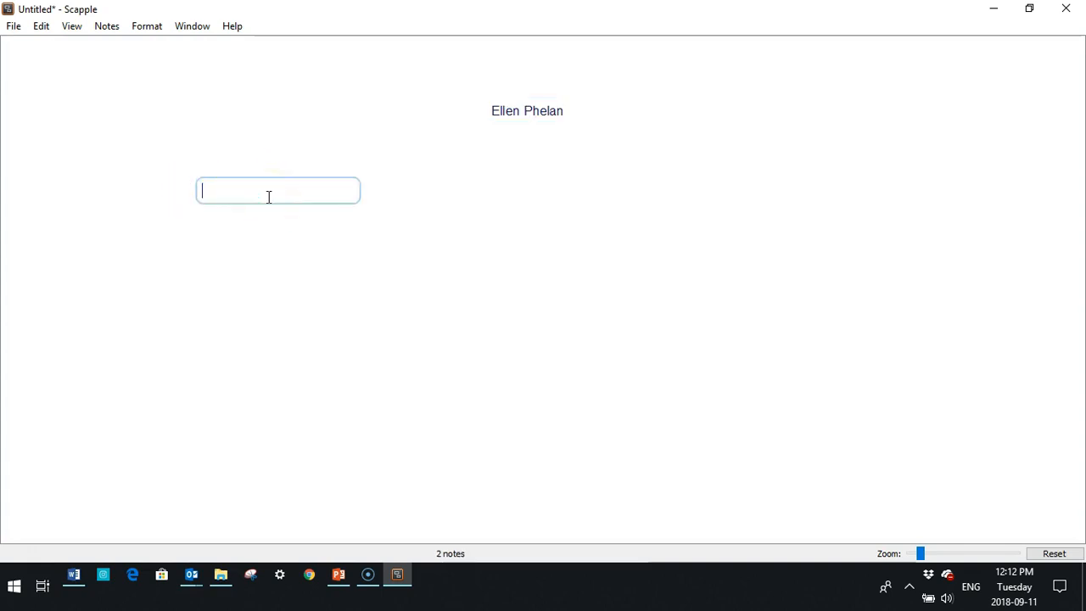
{"action": "type", "text": "childr"}
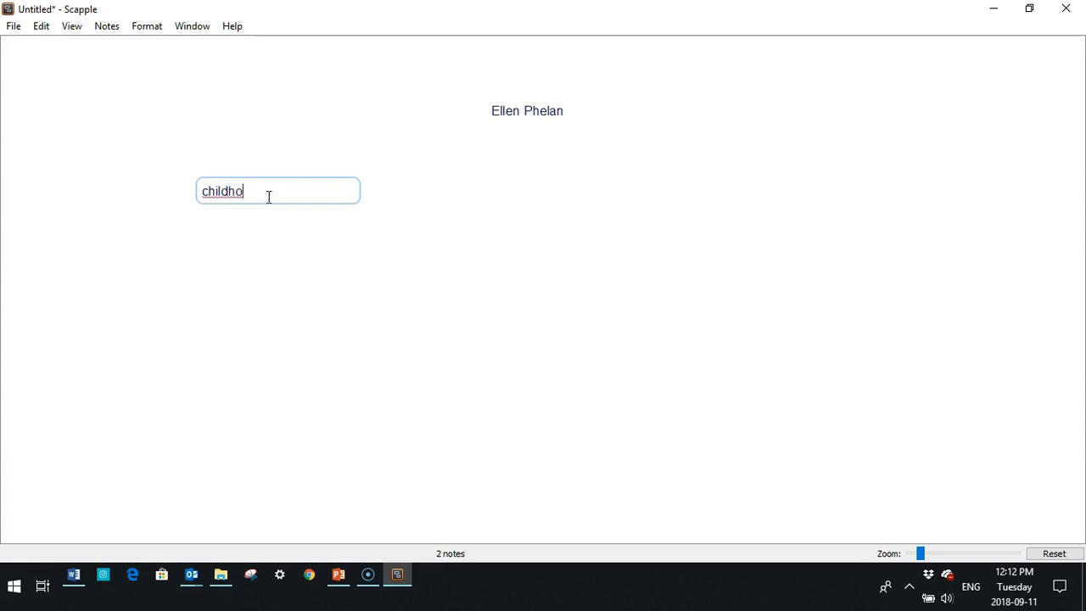
{"action": "double_click", "coordinate": [450, 202]}
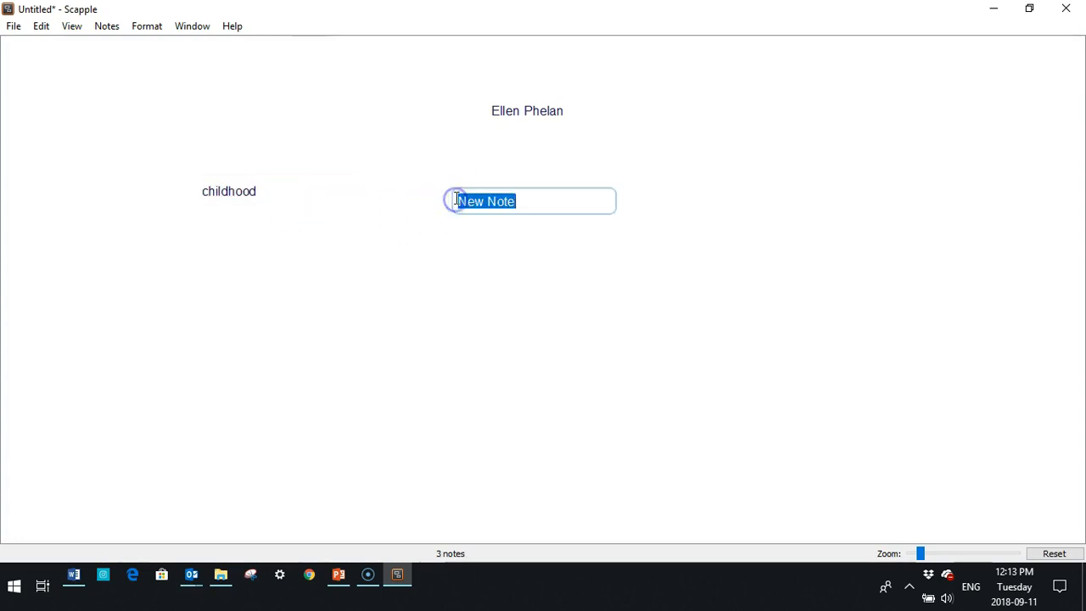
{"action": "key", "text": "BackSpace"}
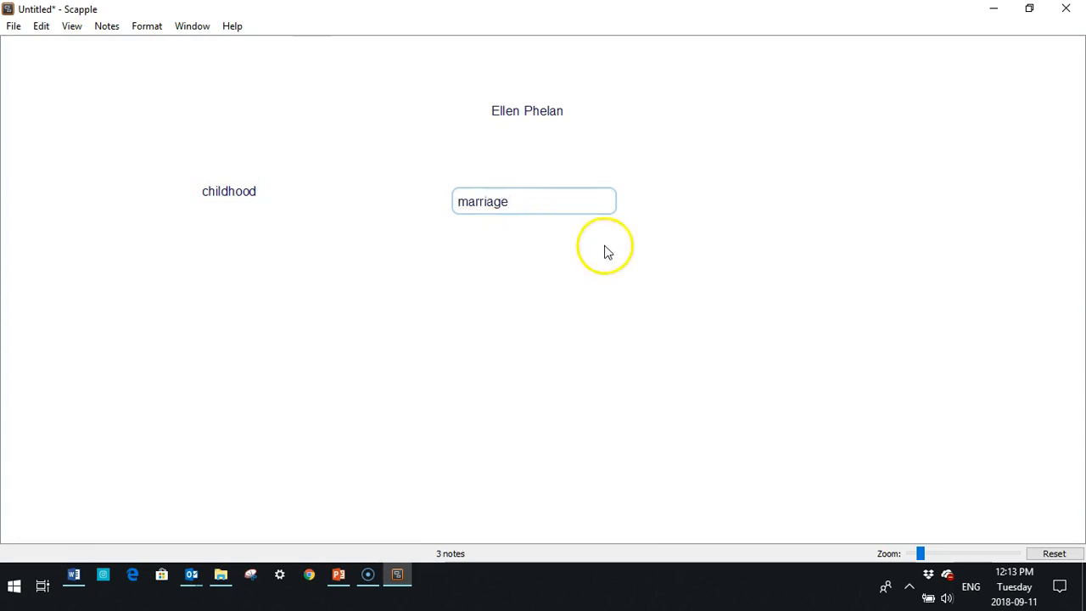
{"action": "double_click", "coordinate": [697, 200]}
{"action": "key", "text": "BackSpace"}
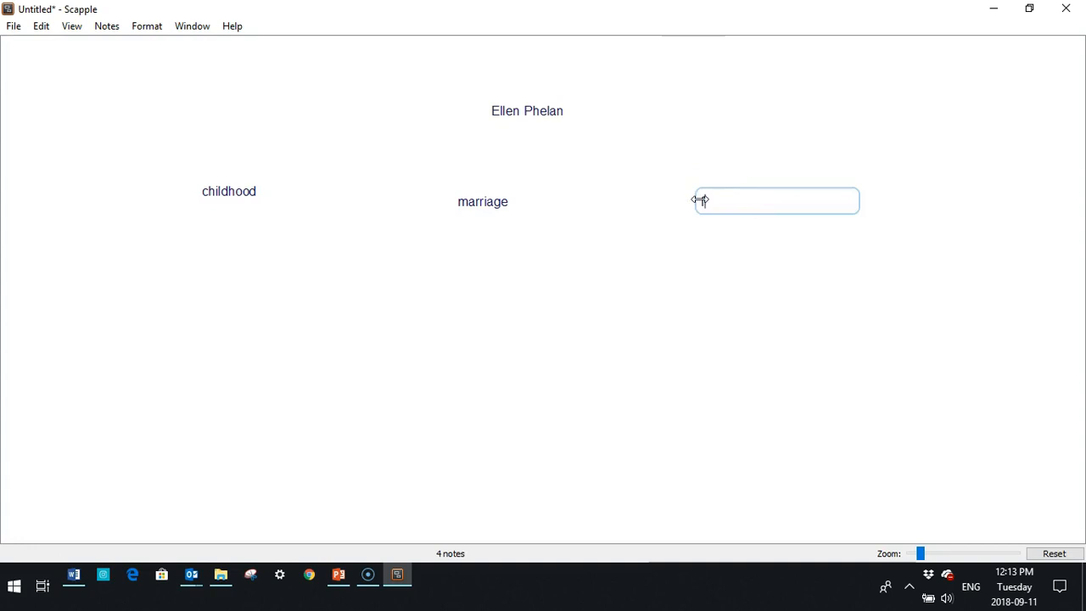
{"action": "left_click", "coordinate": [756, 283]}
{"action": "left_click_drag", "start_coordinate": [727, 199], "coordinate": [679, 198]}
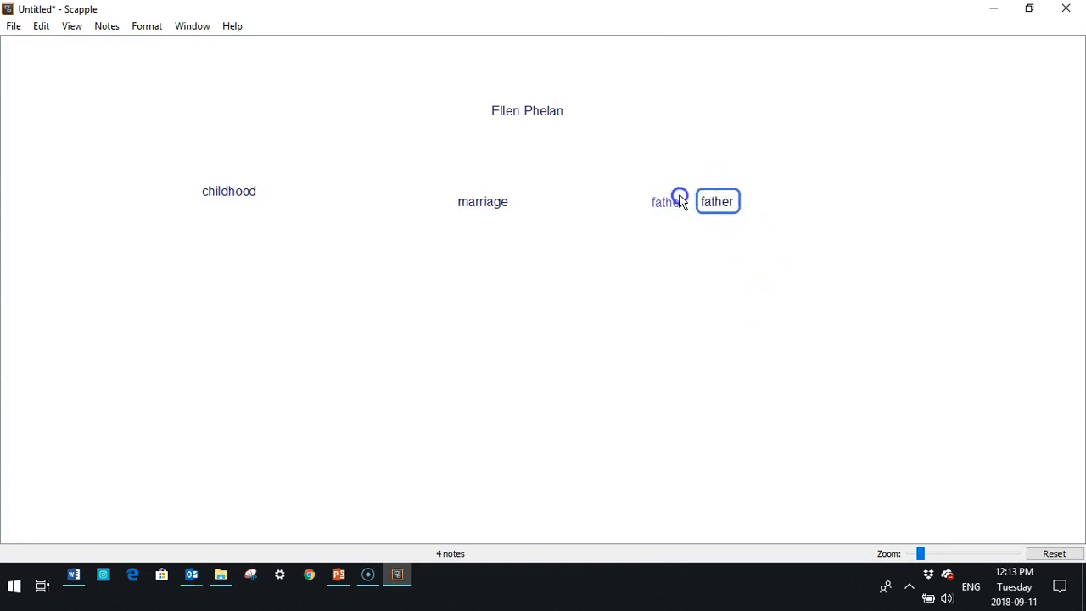
{"action": "double_click", "coordinate": [806, 201]}
Align the childhood, marriage and father notes into one even row.
{"action": "left_click_drag", "start_coordinate": [204, 192], "coordinate": [229, 193]}
{"action": "left_click_drag", "start_coordinate": [477, 199], "coordinate": [476, 193]}
{"action": "left_click_drag", "start_coordinate": [647, 194], "coordinate": [651, 178]}
{"action": "left_click_drag", "start_coordinate": [485, 200], "coordinate": [461, 181]}
{"action": "left_click_drag", "start_coordinate": [266, 184], "coordinate": [266, 182]}
{"action": "double_click", "coordinate": [230, 184]}
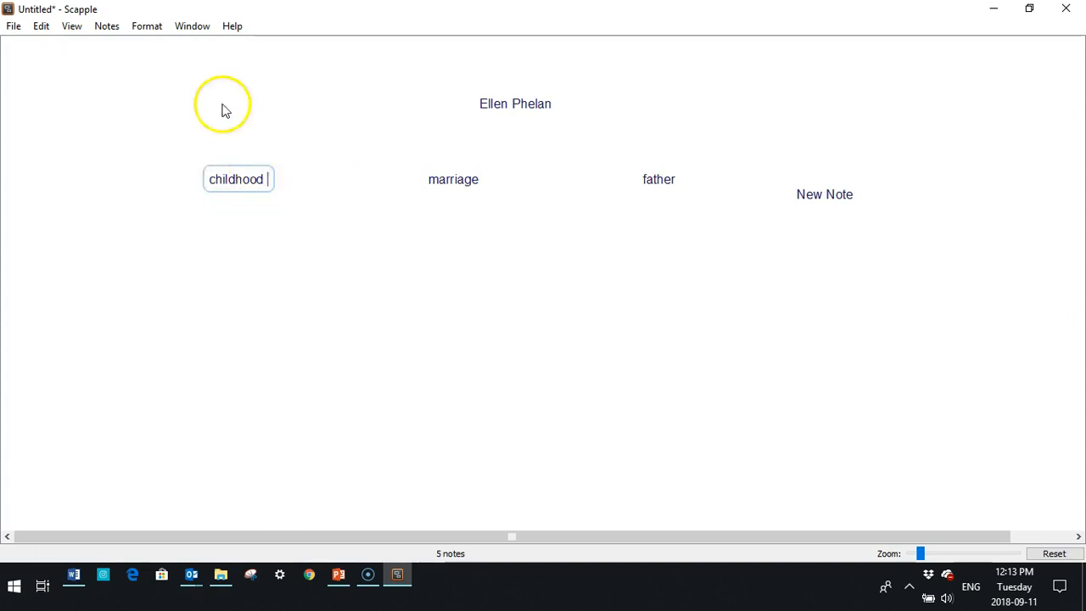
Add a stacked 'life in Ireland' note under childhood.
{"action": "left_click", "coordinate": [107, 25]}
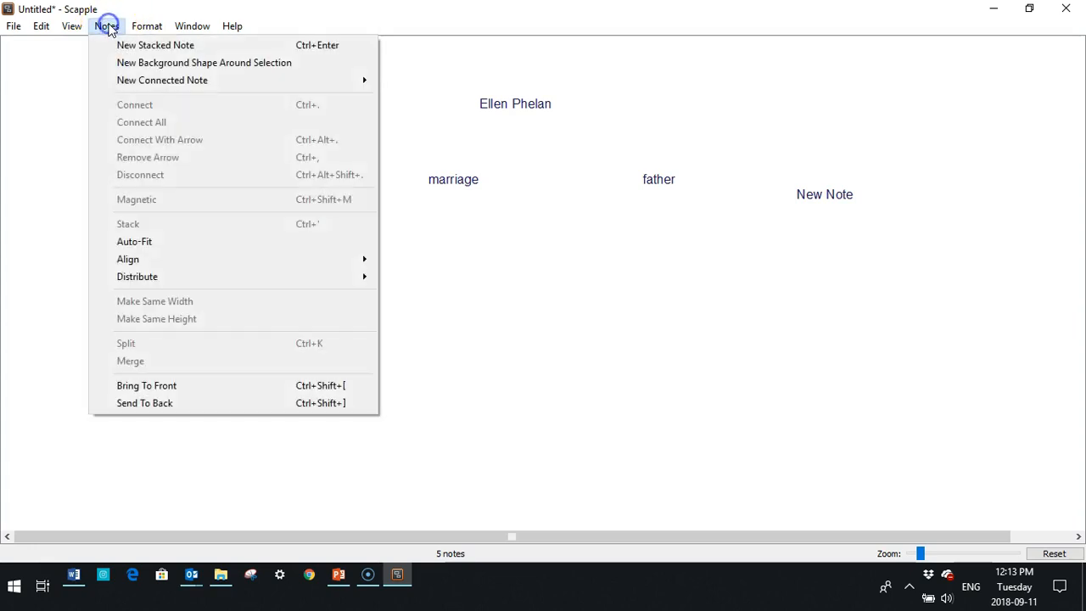
{"action": "left_click", "coordinate": [131, 45]}
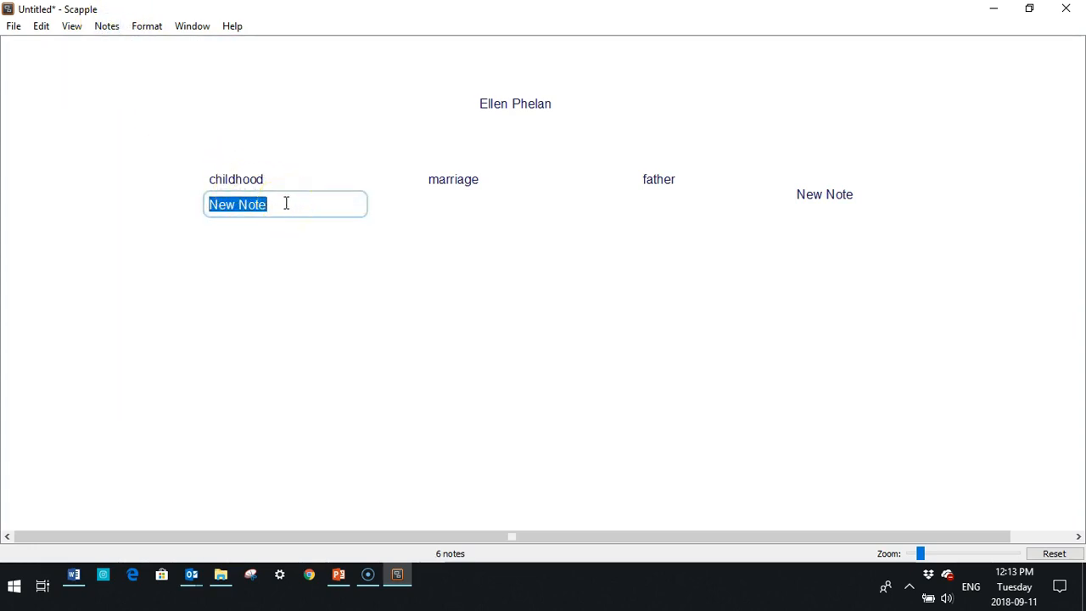
{"action": "key", "text": "BackSpace"}
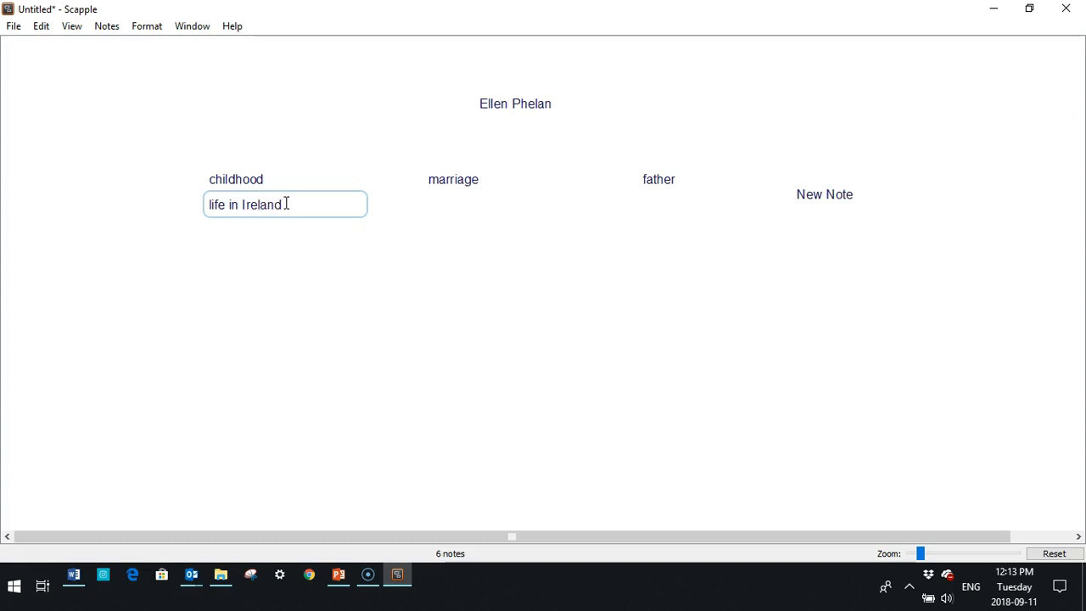
{"action": "key", "text": "Return"}
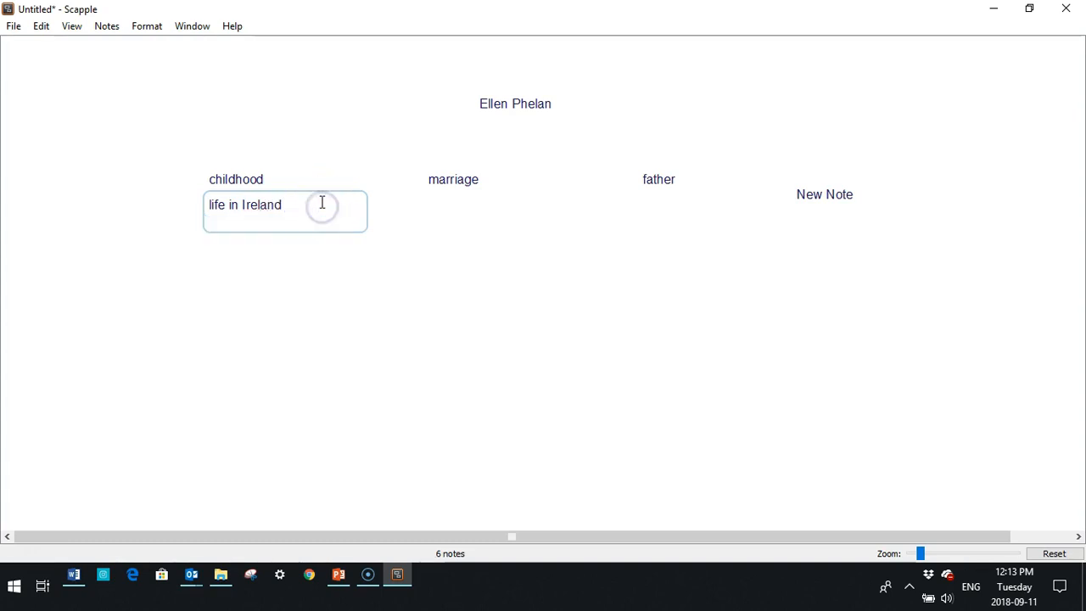
{"action": "left_click", "coordinate": [283, 225]}
Stack a 'sailing to Canada 1834' note under life in Ireland.
{"action": "left_click", "coordinate": [107, 26]}
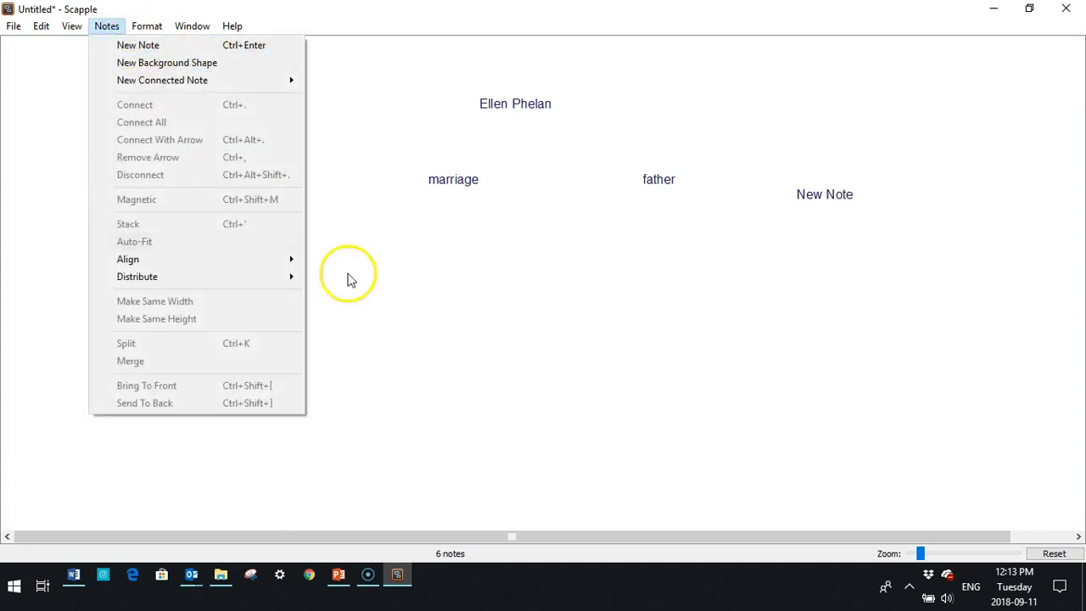
{"action": "left_click", "coordinate": [367, 271]}
{"action": "left_click", "coordinate": [250, 204]}
{"action": "left_click", "coordinate": [107, 26]}
{"action": "left_click", "coordinate": [113, 49]}
{"action": "key", "text": "BackSpace"}
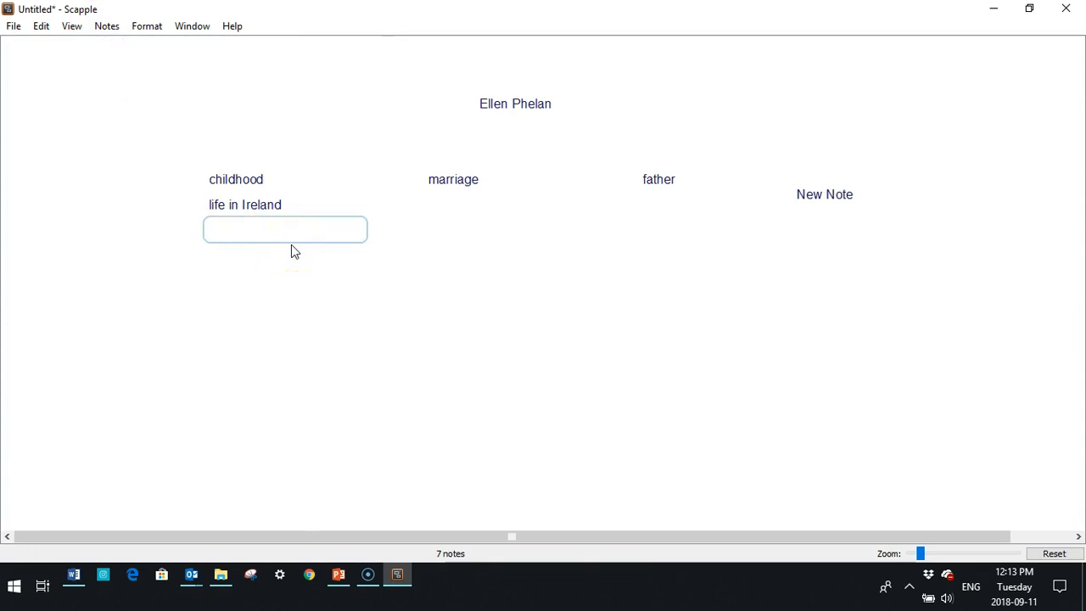
{"action": "type", "text": "sailing to Canad"}
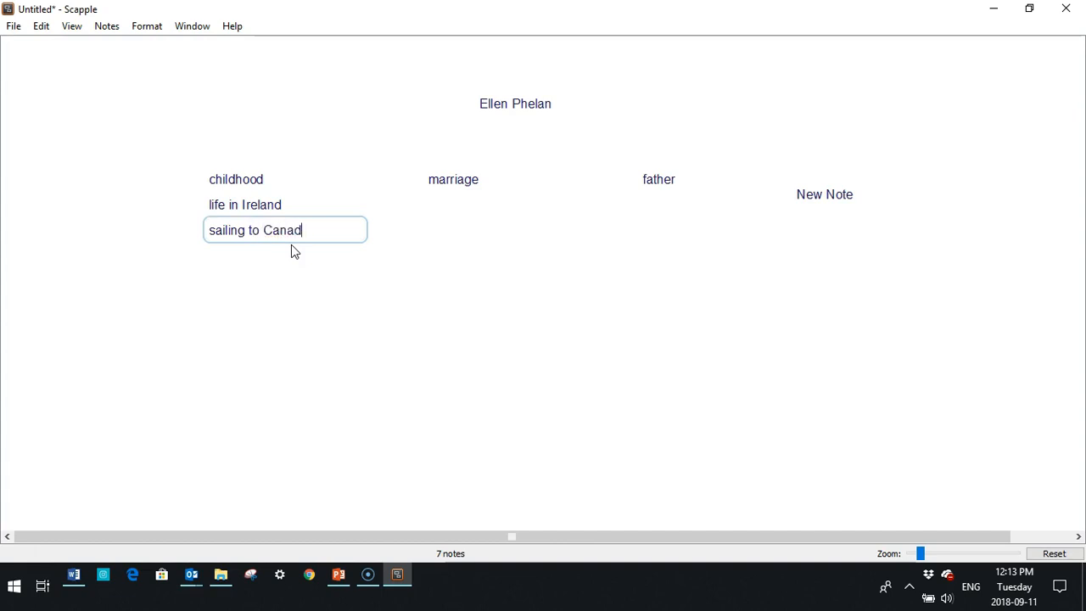
{"action": "type", "text": "a 1834"}
{"action": "left_click", "coordinate": [272, 293]}
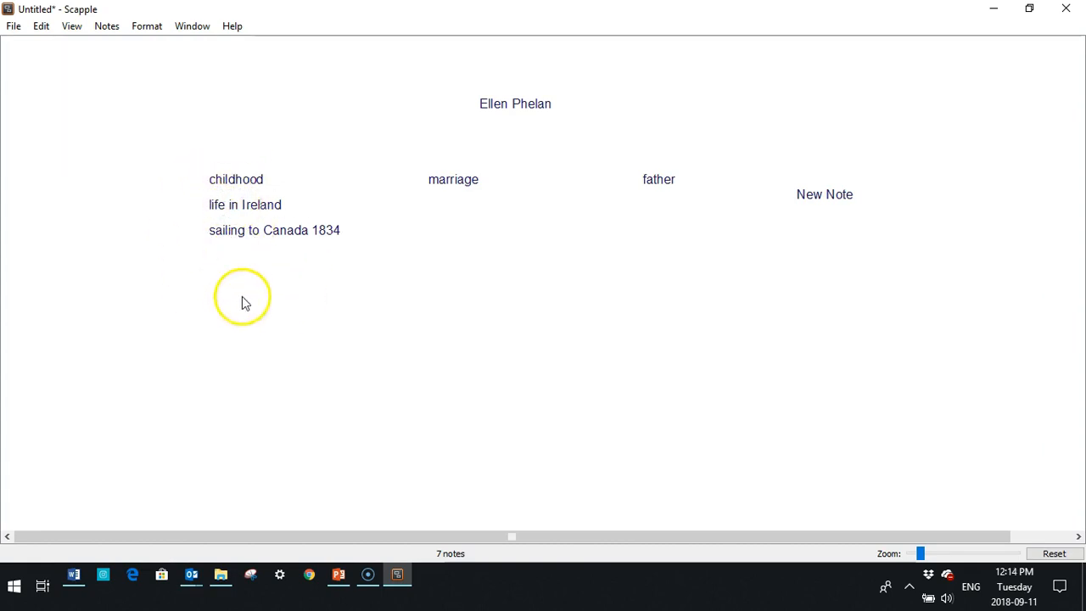
{"action": "left_click", "coordinate": [243, 176]}
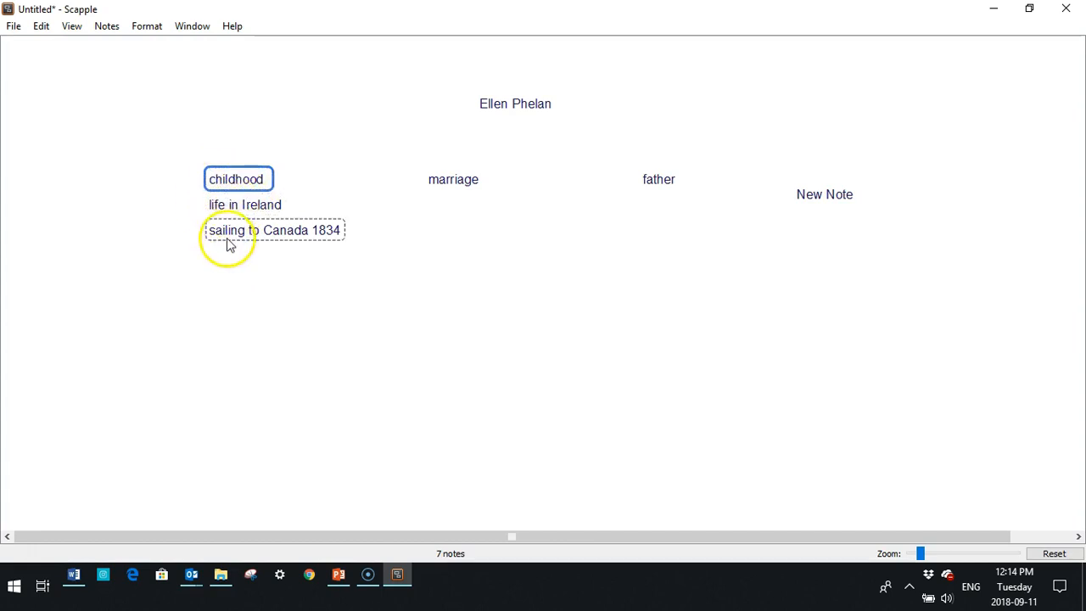
Show the Inspector and give the childhood note a yellow fill.
{"action": "double_click", "coordinate": [229, 180]}
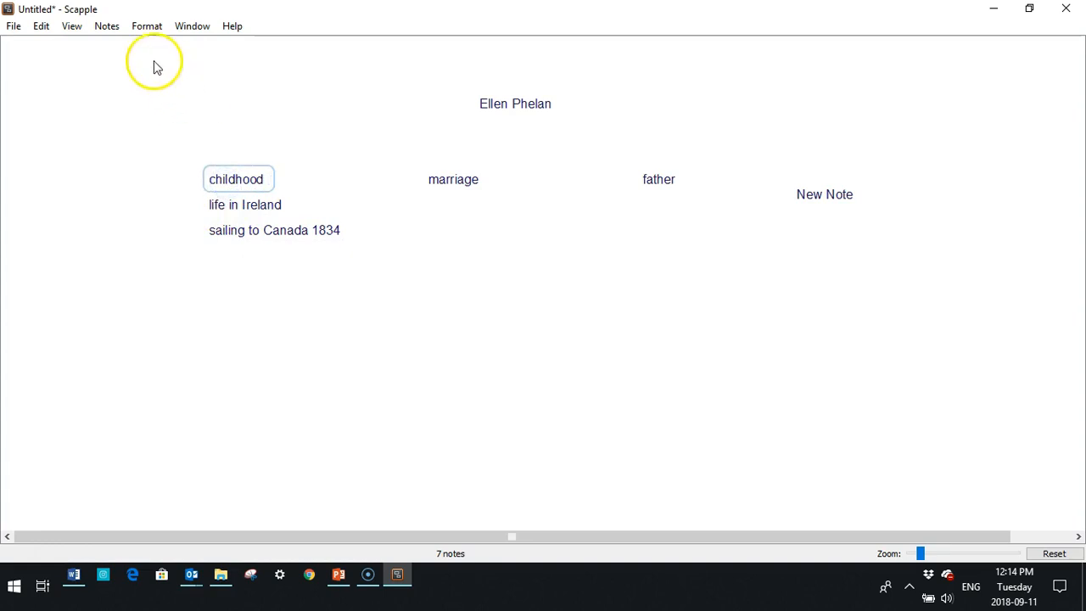
{"action": "left_click", "coordinate": [149, 31]}
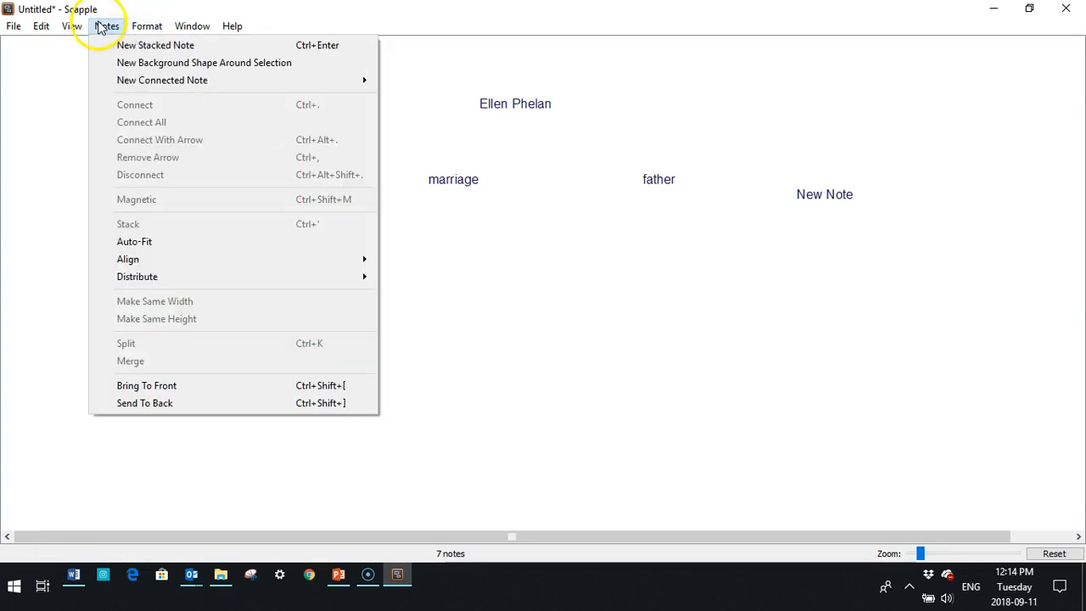
{"action": "left_click", "coordinate": [72, 27]}
{"action": "left_click", "coordinate": [81, 44]}
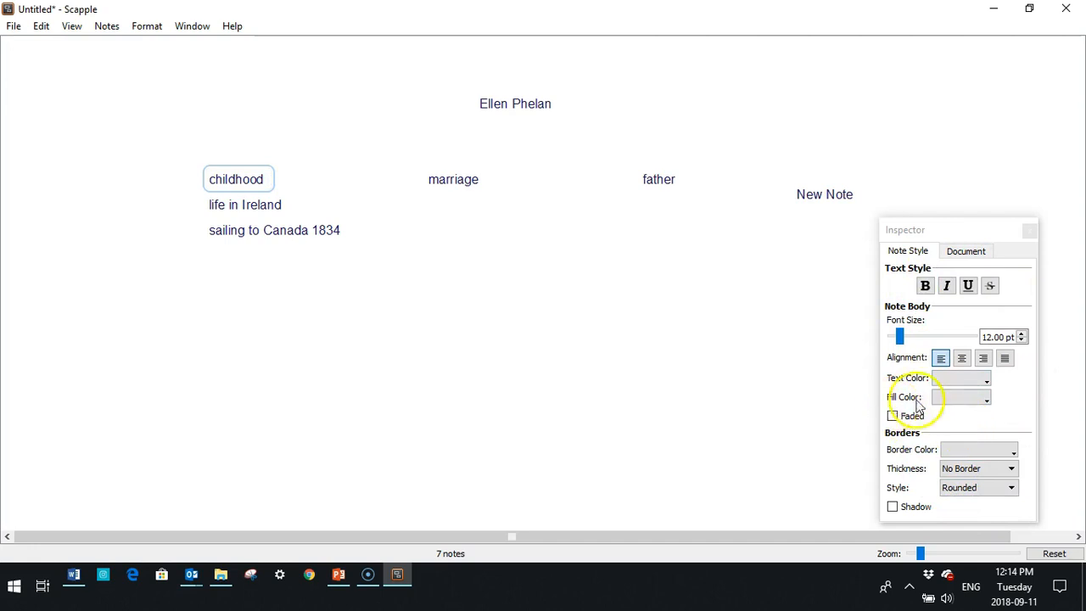
{"action": "left_click", "coordinate": [987, 398]}
{"action": "left_click", "coordinate": [935, 427]}
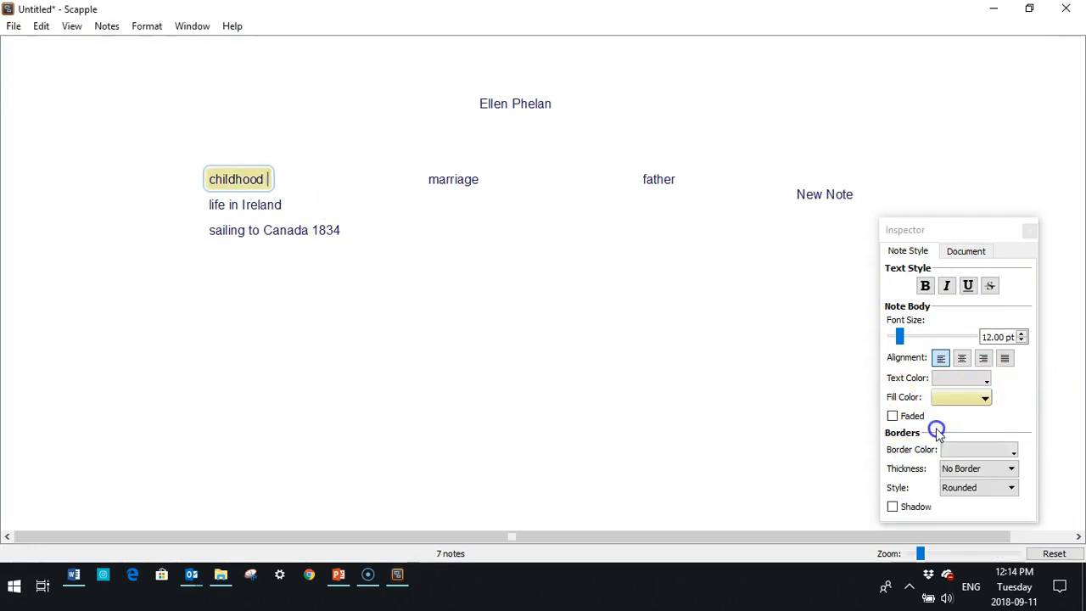
Fill the life in Ireland and sailing to Canada 1834 notes yellow as well.
{"action": "left_click", "coordinate": [245, 205]}
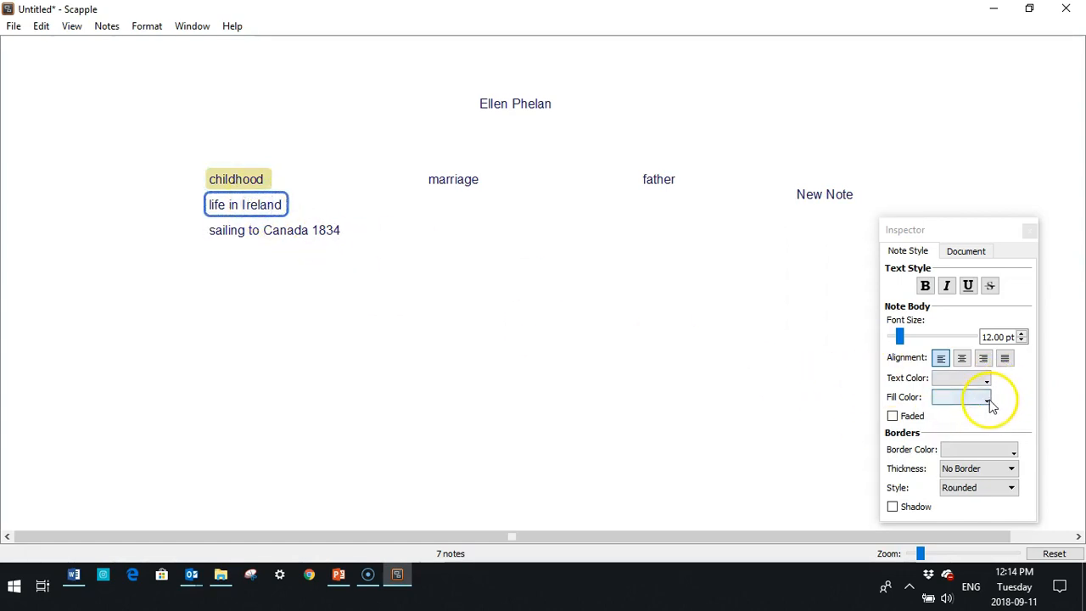
{"action": "left_click", "coordinate": [989, 397]}
{"action": "left_click", "coordinate": [937, 427]}
{"action": "left_click", "coordinate": [243, 234]}
{"action": "left_click", "coordinate": [983, 398]}
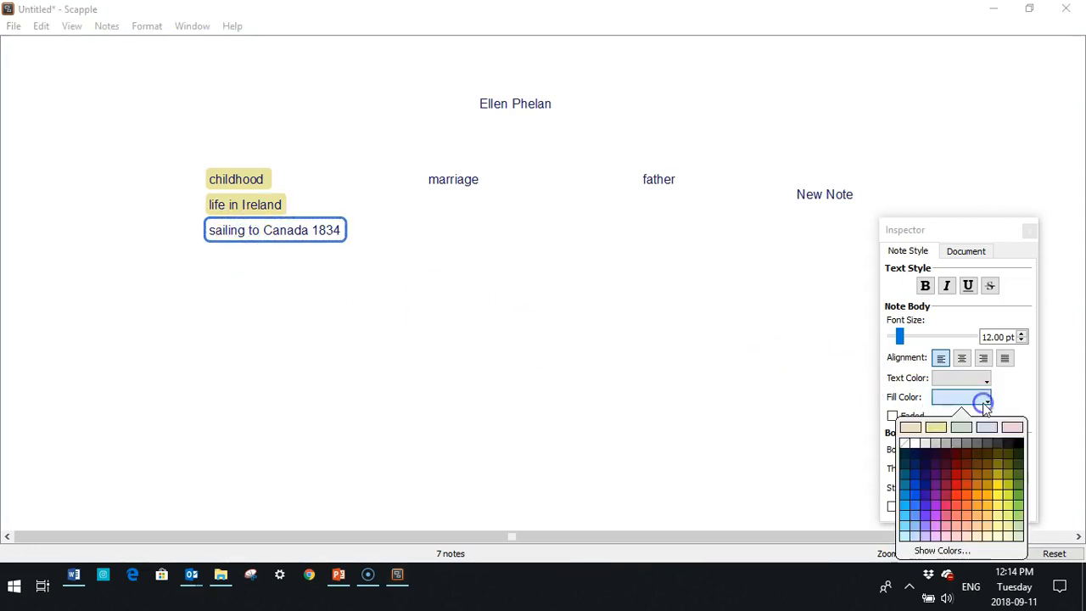
{"action": "left_click", "coordinate": [935, 426]}
{"action": "left_click", "coordinate": [574, 392]}
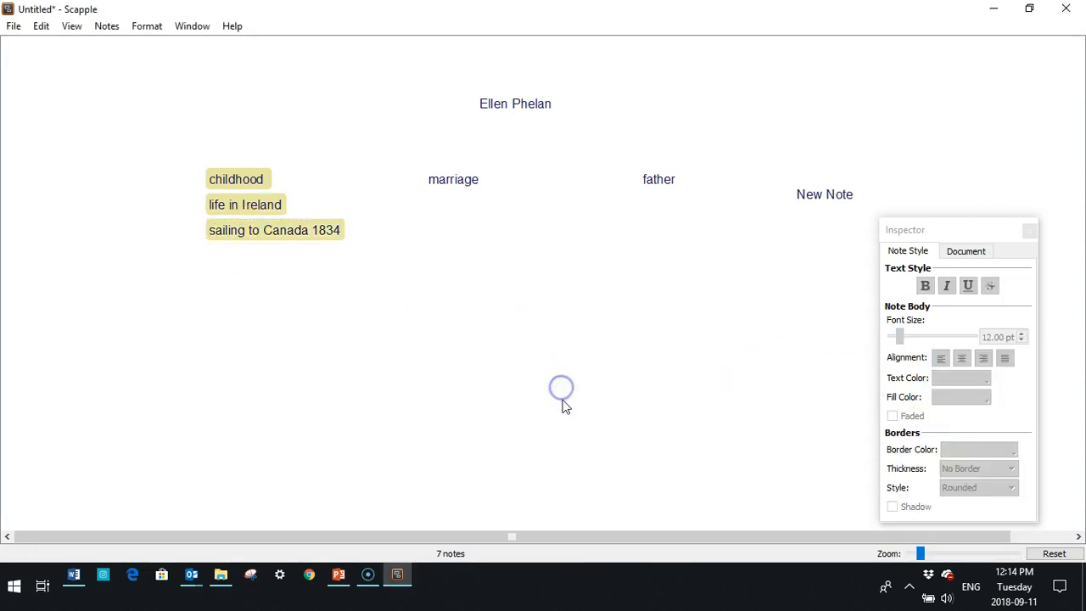
Make the childhood and life in Ireland note text blue.
{"action": "left_click", "coordinate": [985, 380]}
{"action": "left_click", "coordinate": [918, 377]}
{"action": "left_click", "coordinate": [227, 182]}
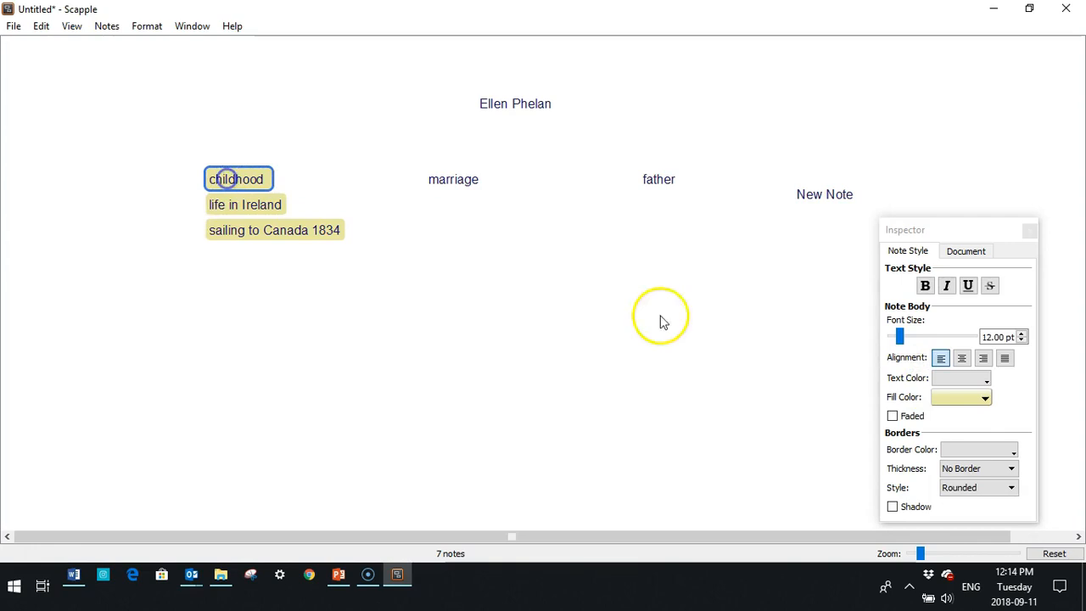
{"action": "left_click", "coordinate": [983, 382]}
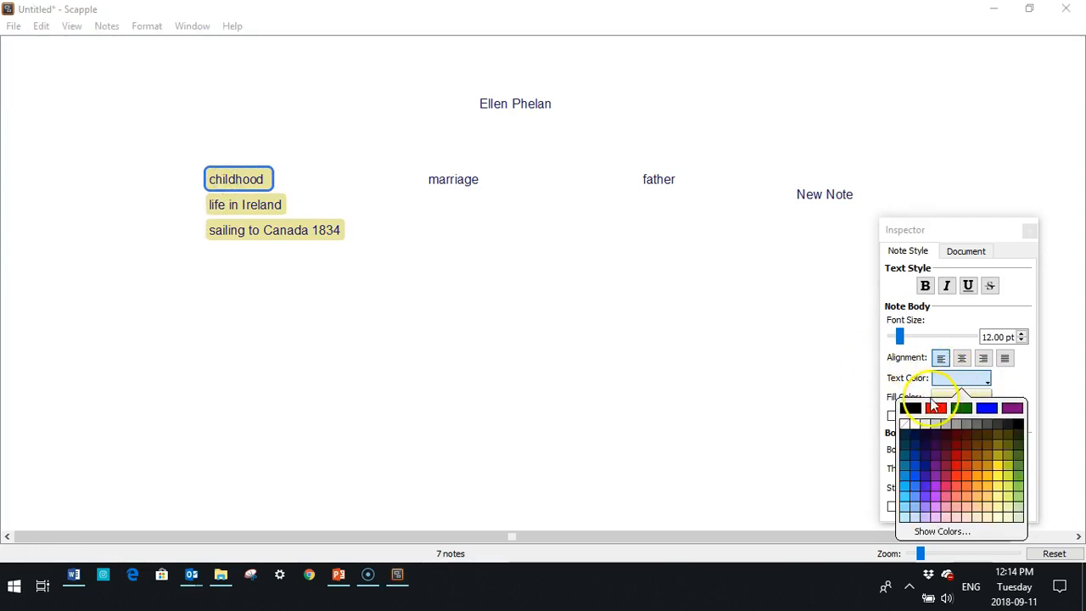
{"action": "left_click", "coordinate": [983, 408]}
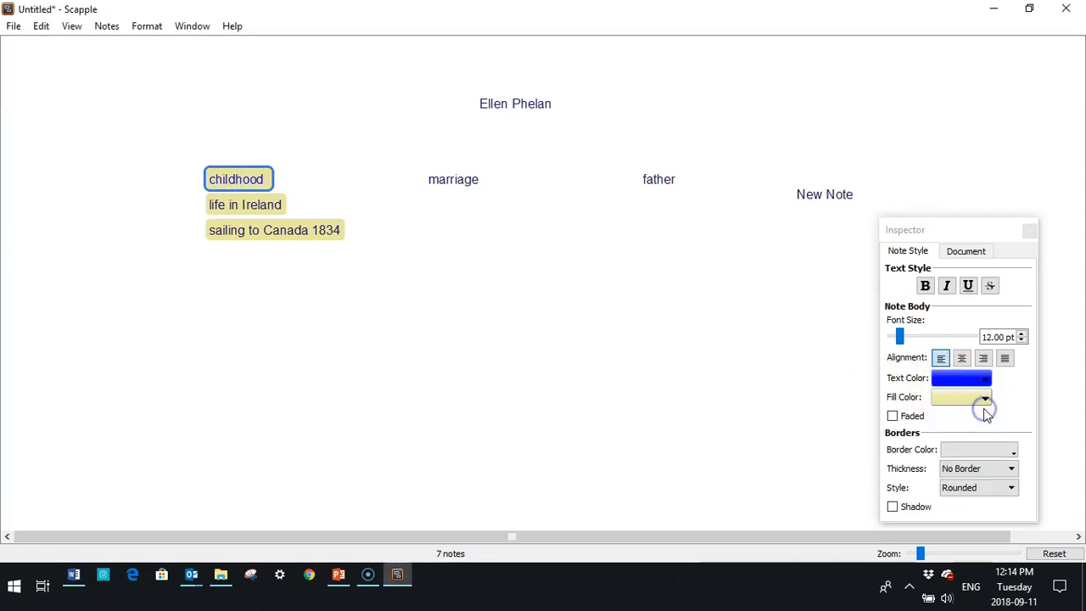
{"action": "left_click", "coordinate": [231, 205]}
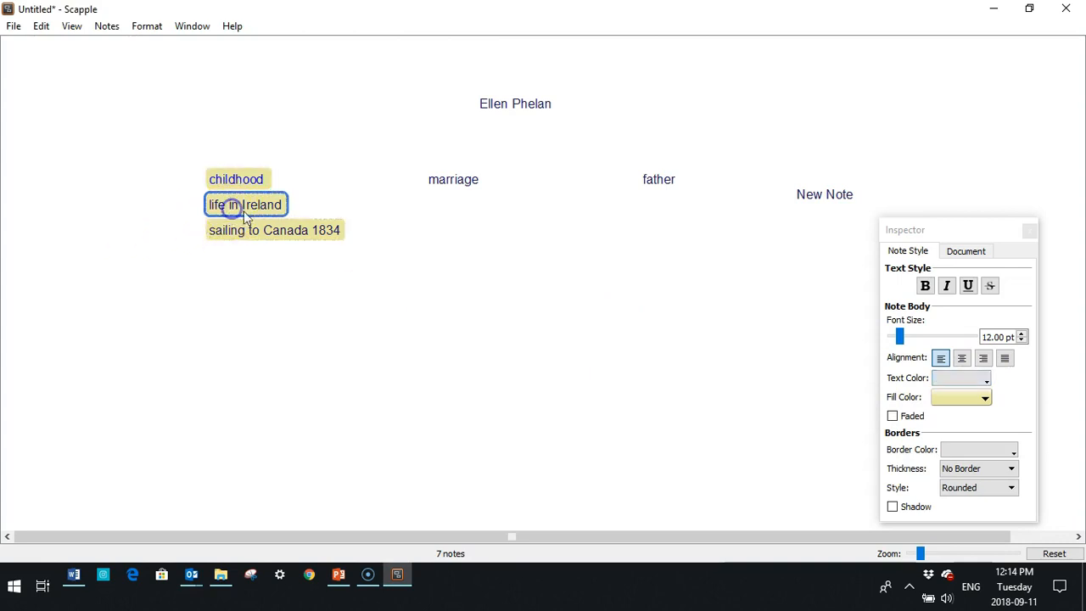
{"action": "left_click", "coordinate": [990, 383]}
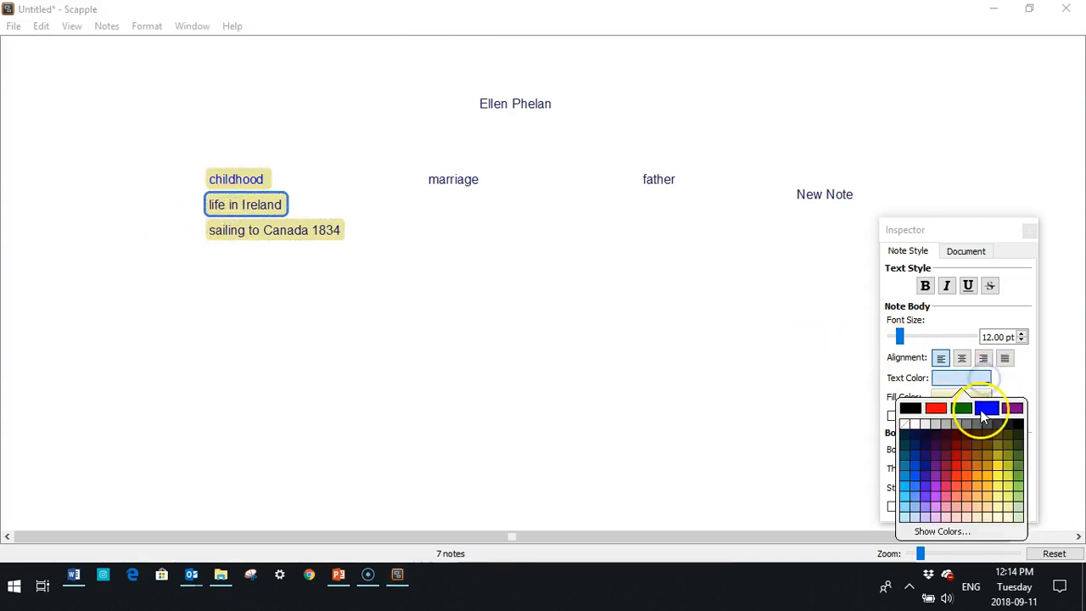
{"action": "left_click", "coordinate": [977, 408]}
Turn the sailing to Canada 1834 text blue and nudge marriage slightly left.
{"action": "left_click", "coordinate": [308, 235]}
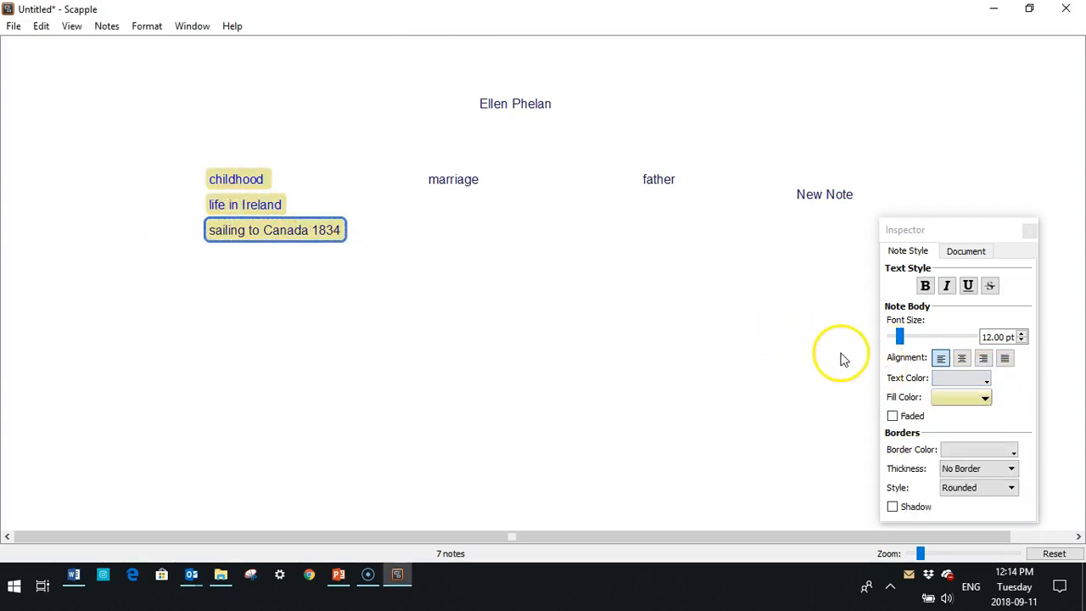
{"action": "left_click", "coordinate": [991, 383]}
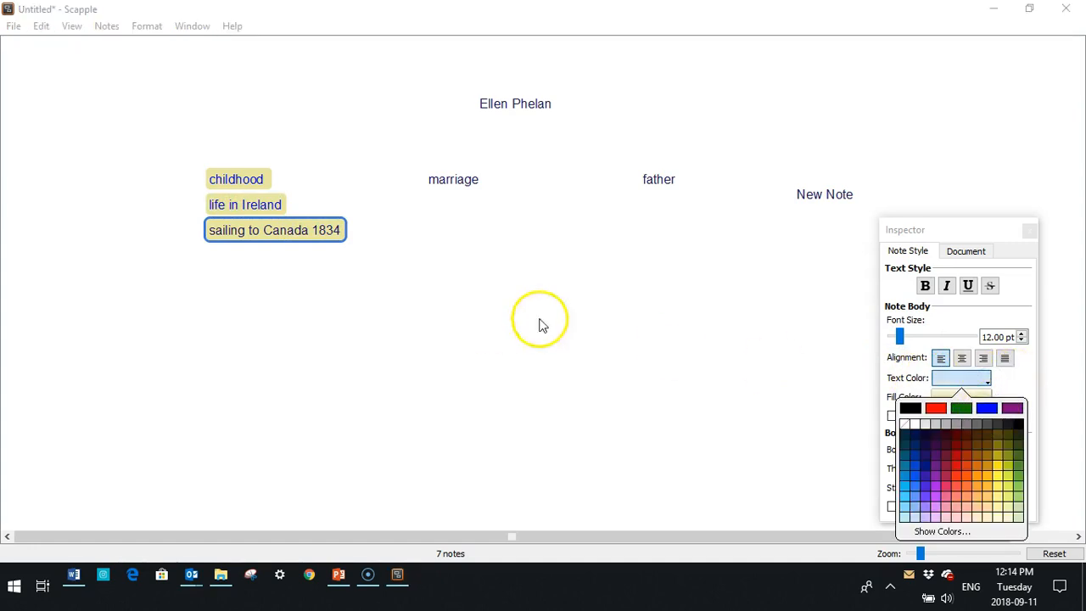
{"action": "left_click", "coordinate": [288, 233]}
{"action": "left_click", "coordinate": [986, 380]}
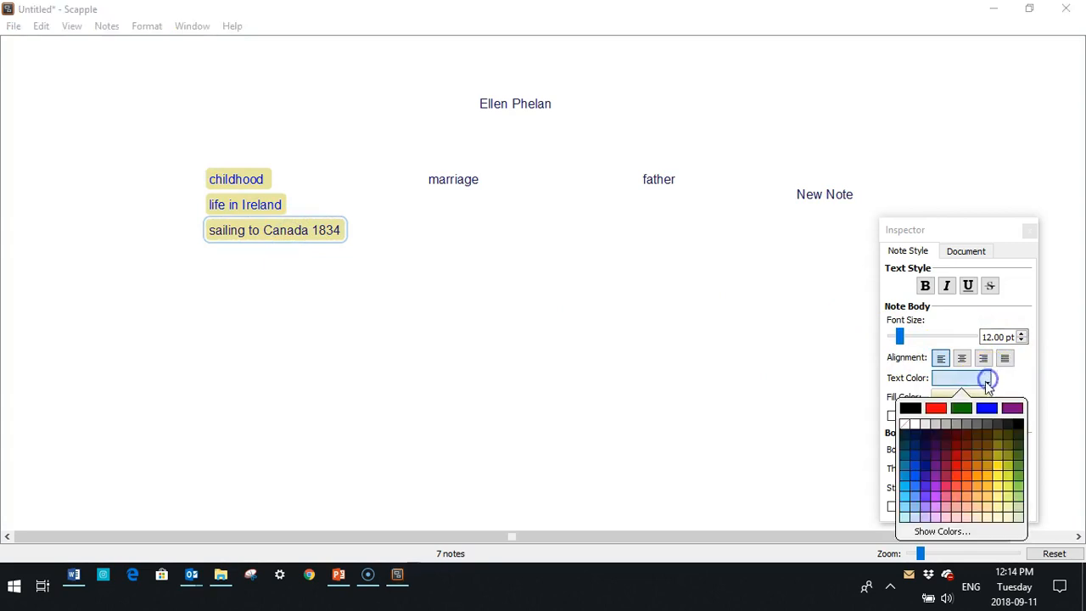
{"action": "left_click", "coordinate": [985, 408]}
{"action": "left_click", "coordinate": [510, 396]}
{"action": "left_click", "coordinate": [567, 370]}
{"action": "left_click", "coordinate": [450, 181]}
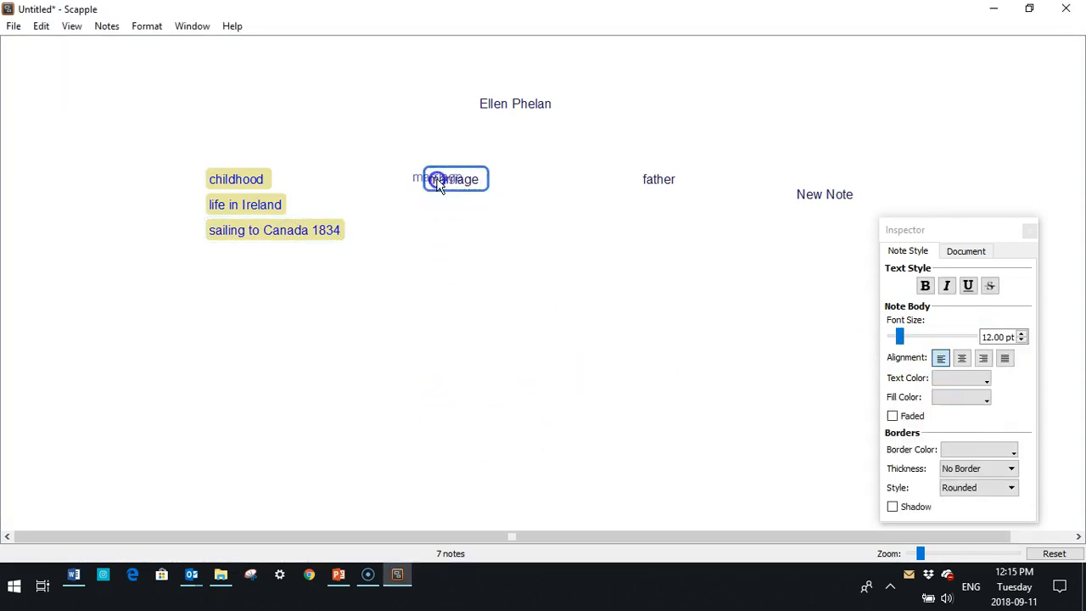
{"action": "left_click_drag", "start_coordinate": [452, 183], "coordinate": [448, 182]}
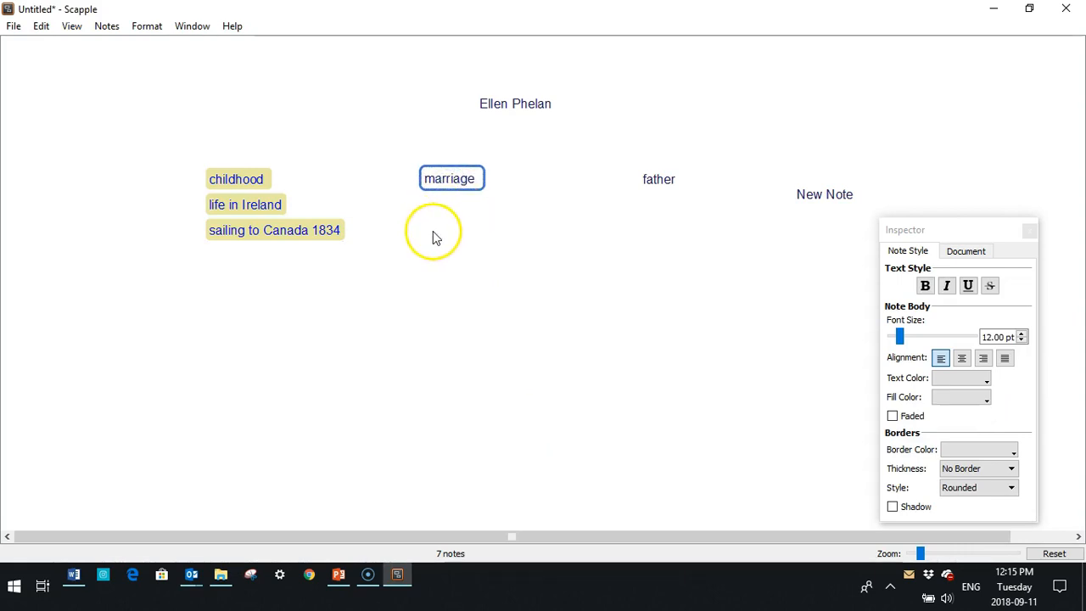
Close the Inspector and add a courtship note naming her husband below marriage.
{"action": "left_click", "coordinate": [1030, 230]}
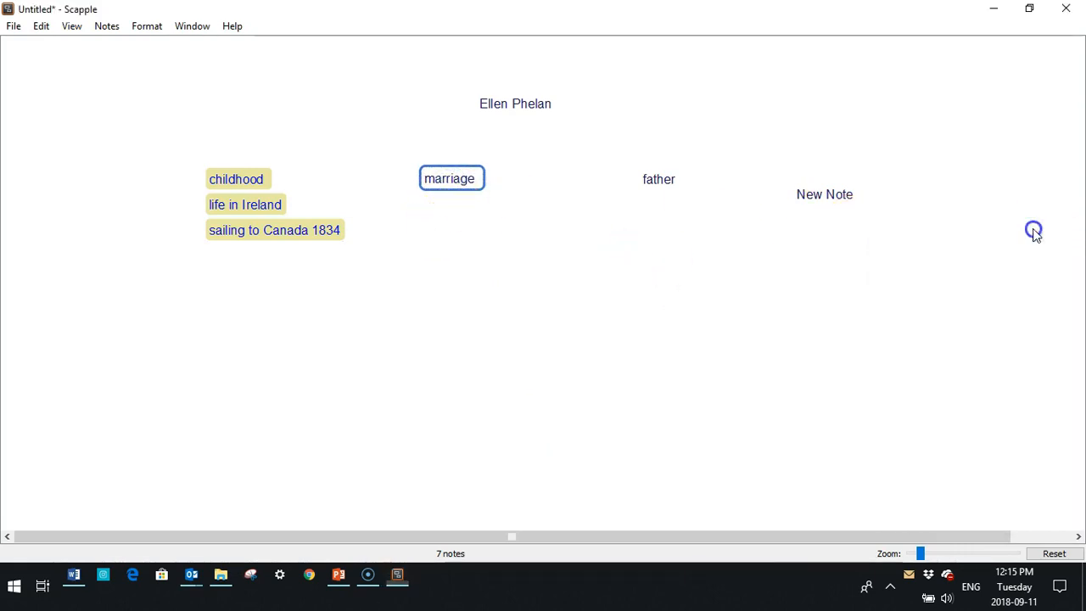
{"action": "left_click", "coordinate": [436, 225]}
{"action": "double_click", "coordinate": [435, 224]}
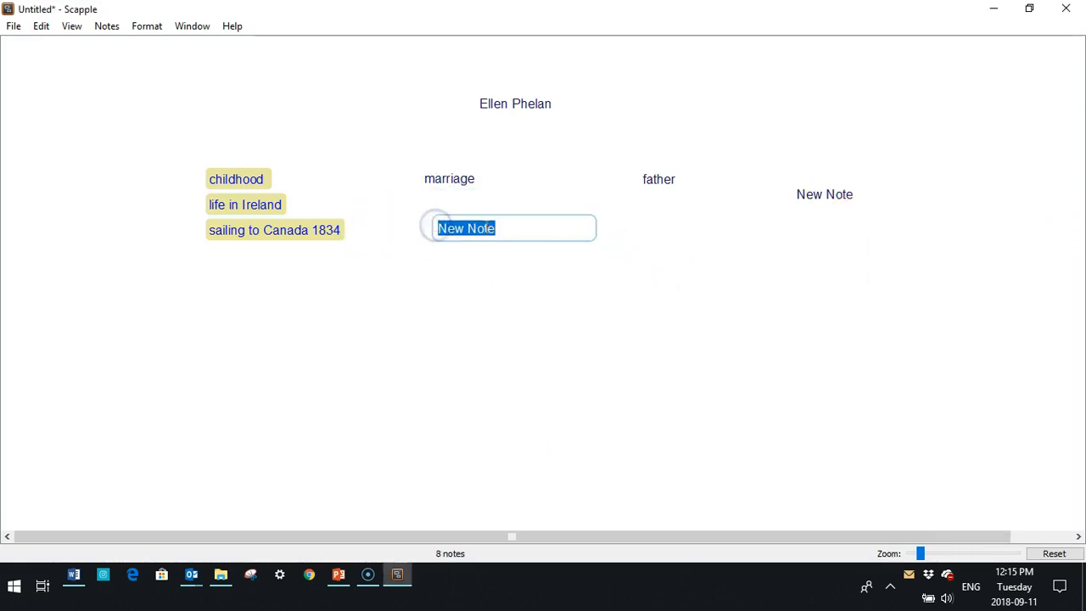
{"action": "left_click", "coordinate": [518, 226]}
{"action": "key", "text": "BackSpace"}
{"action": "key", "text": "BackSpace"}
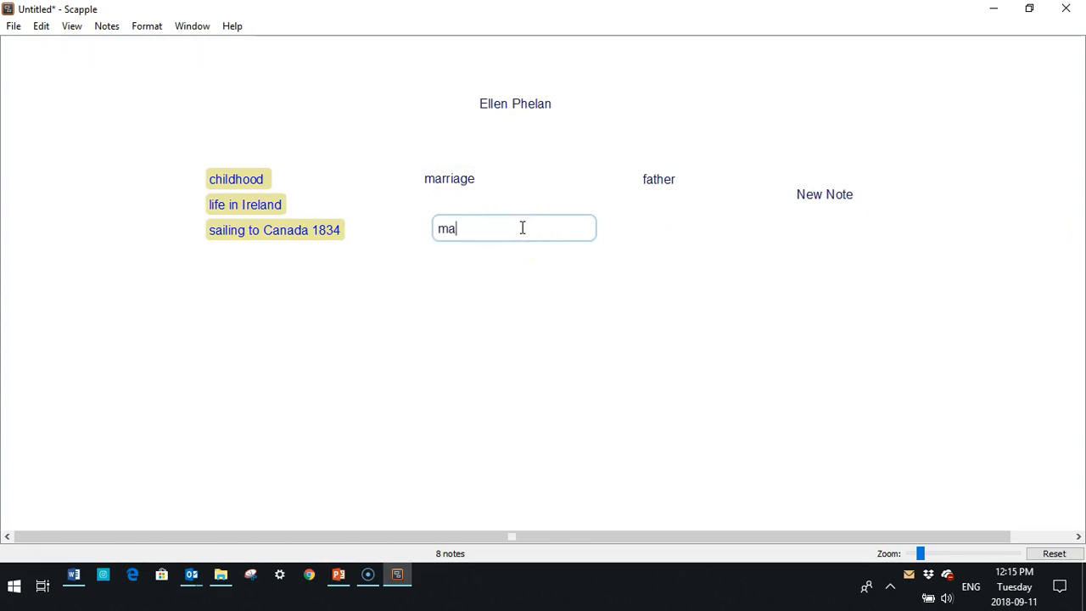
{"action": "type", "text": "marria"}
{"action": "key", "text": "BackSpace"}
{"action": "key", "text": "BackSpace"}
{"action": "key", "text": "BackSpace"}
{"action": "type", "text": "James Stap"}
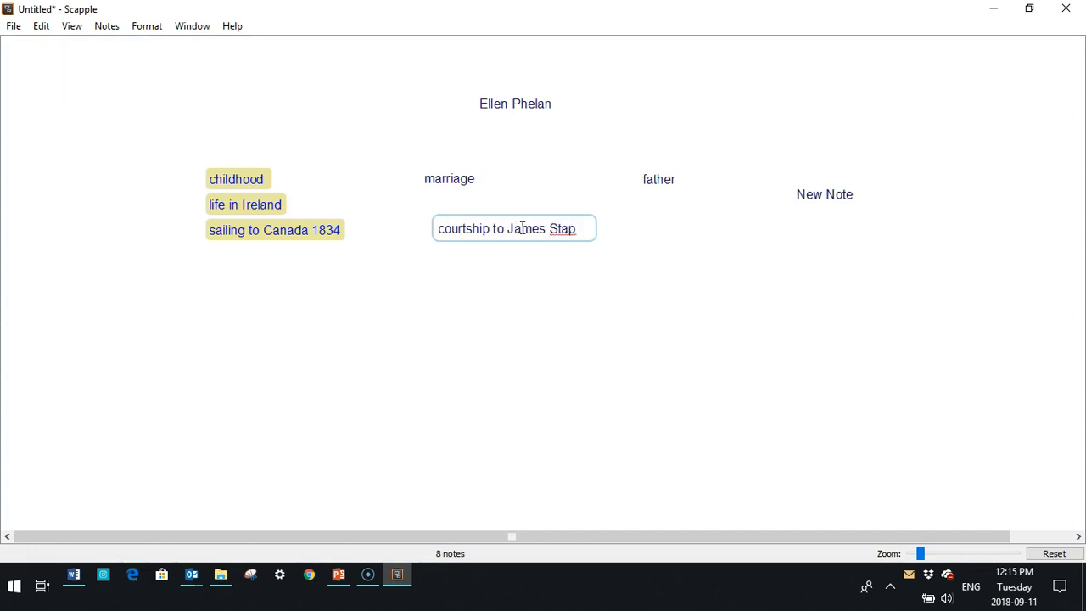
{"action": "type", "text": "eton"}
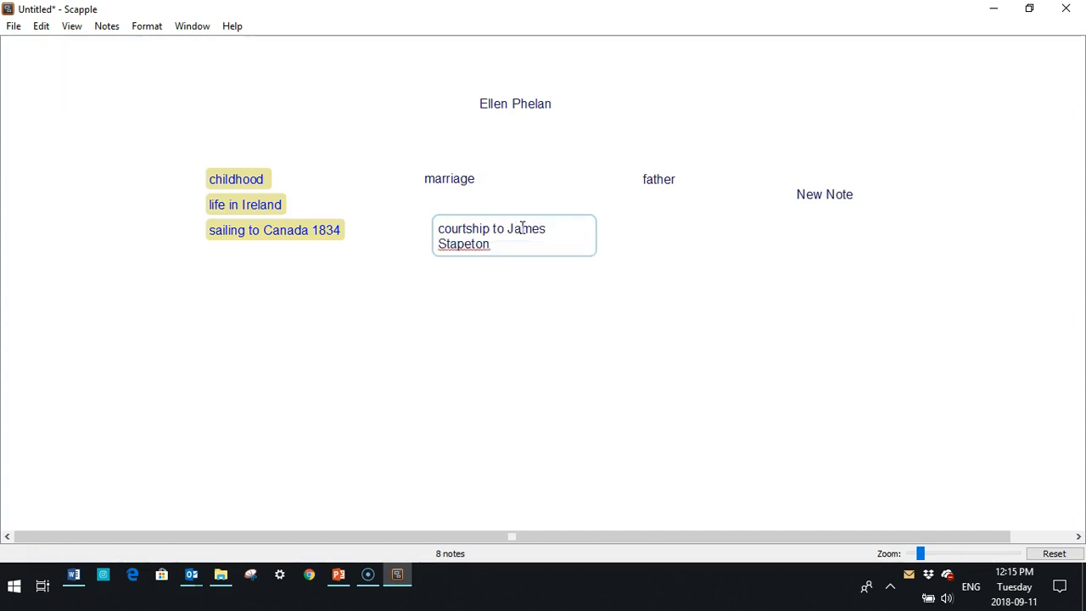
{"action": "key", "text": "BackSpace"}
{"action": "key", "text": "BackSpace"}
{"action": "type", "text": "lton"}
{"action": "key", "text": "Return"}
{"action": "key", "text": "BackSpace"}
{"action": "key", "text": "BackSpace"}
{"action": "key", "text": "BackSpace"}
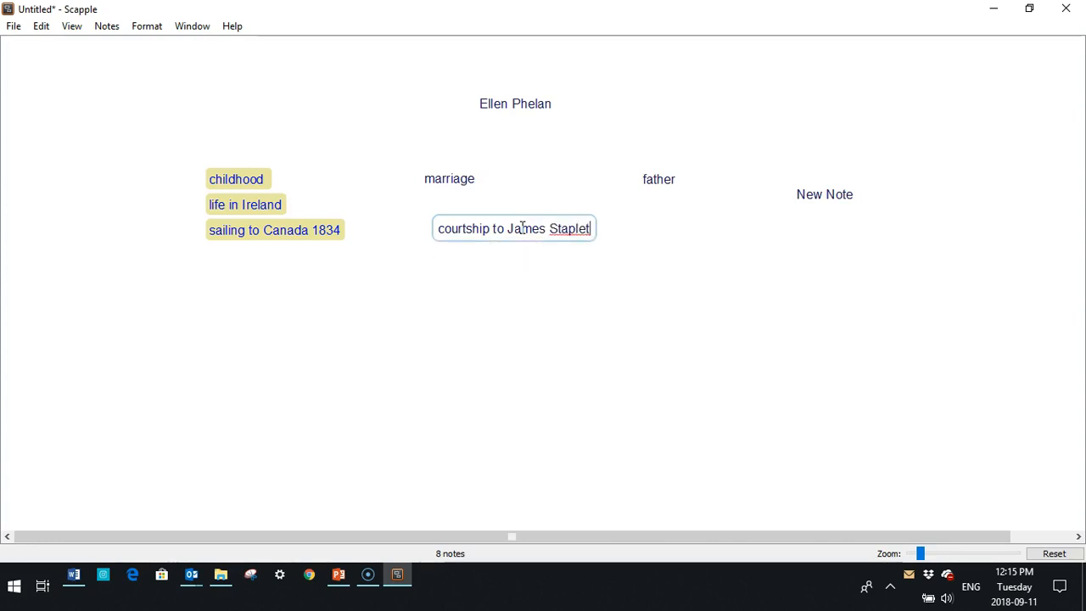
{"action": "type", "text": "on"}
{"action": "key", "text": "Return"}
{"action": "key", "text": "BackSpace"}
{"action": "left_click", "coordinate": [483, 303]}
Add a second 'marriage' note and a 'first child' note below the courtship note.
{"action": "double_click", "coordinate": [422, 281]}
{"action": "key", "text": "BackSpace"}
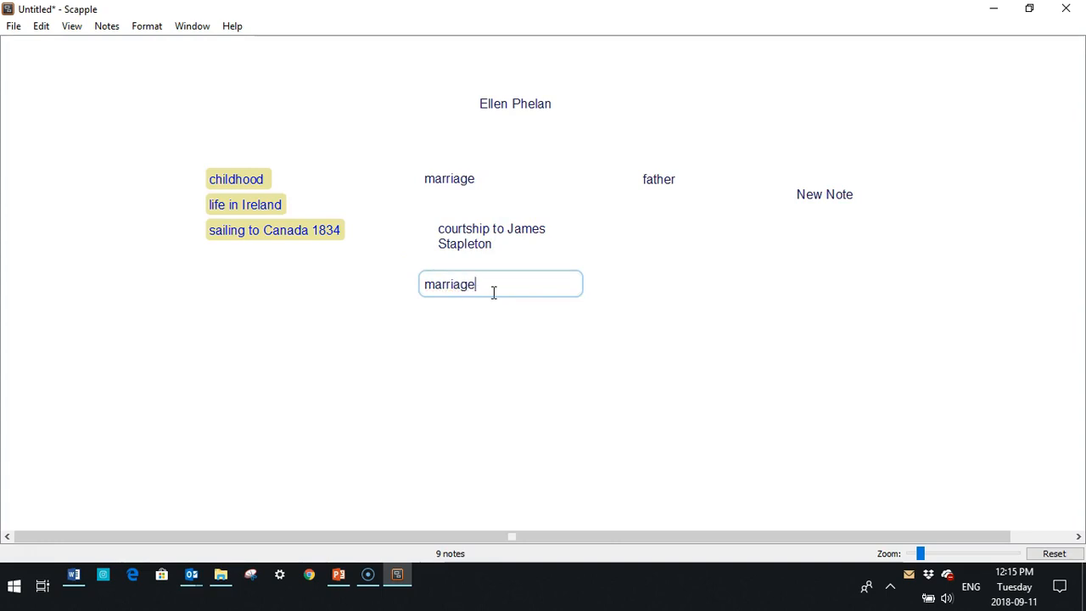
{"action": "double_click", "coordinate": [429, 330]}
{"action": "key", "text": "BackSpace"}
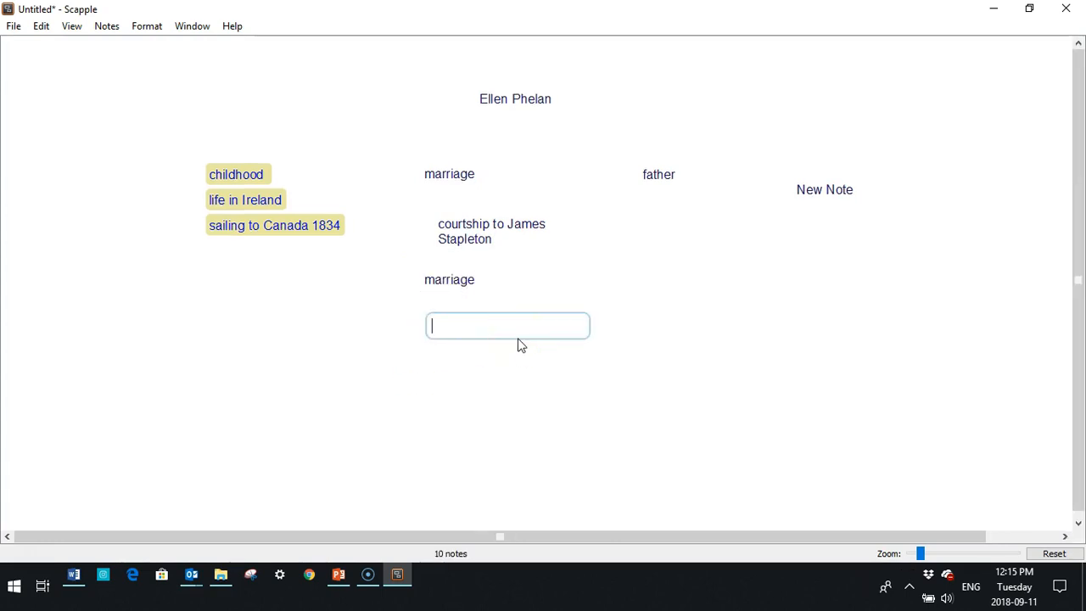
{"action": "type", "text": "first child"}
Add 'his death' and 'sixth child born after his death' notes at the column's bottom.
{"action": "double_click", "coordinate": [429, 365]}
{"action": "left_click", "coordinate": [536, 368]}
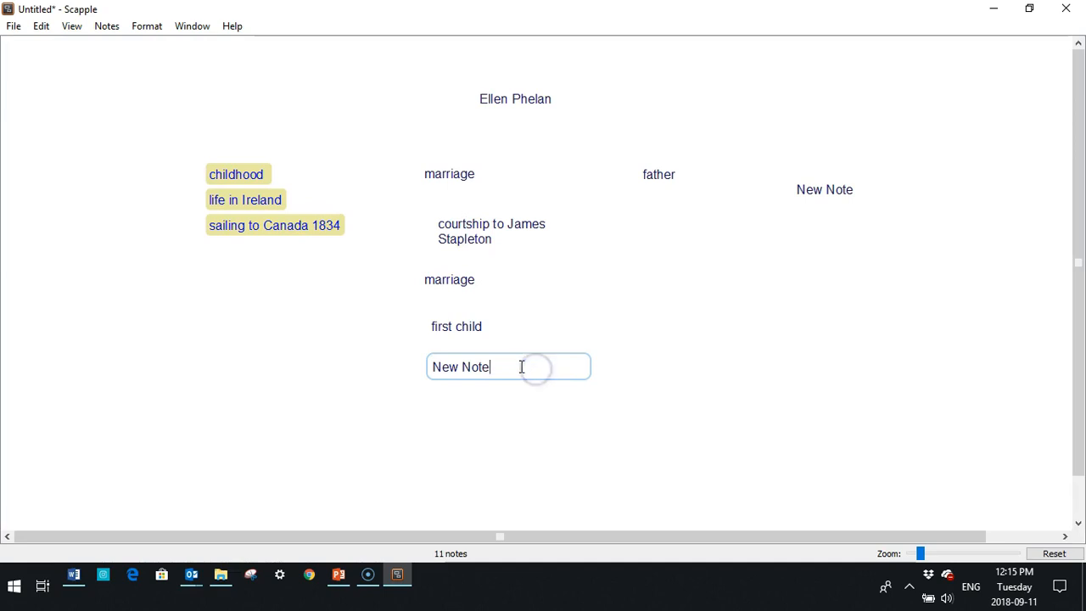
{"action": "key", "text": "BackSpace"}
{"action": "key", "text": "BackSpace"}
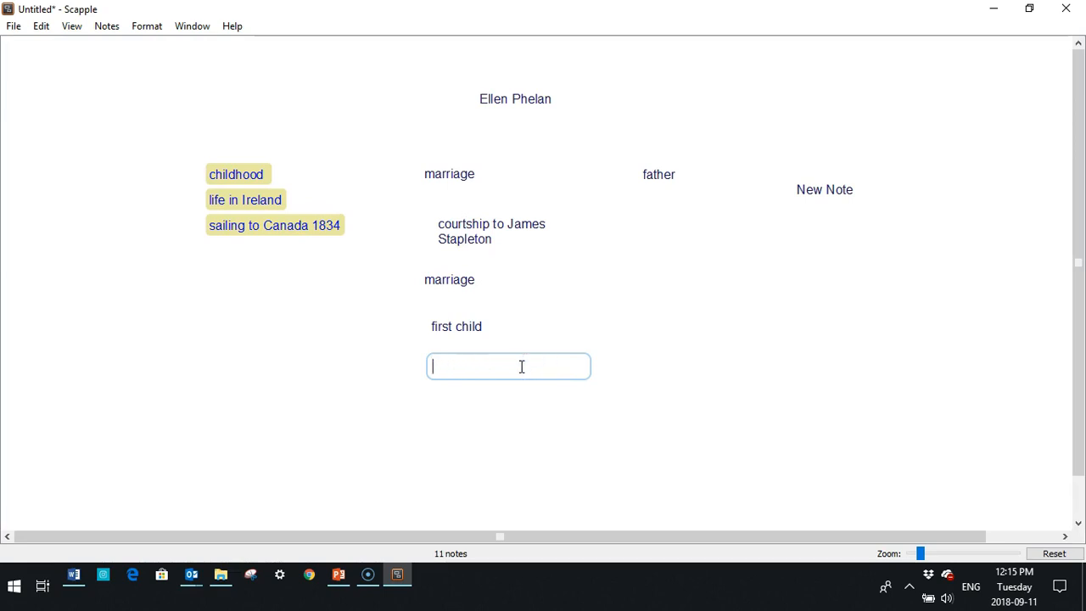
{"action": "type", "text": "his death - die young"}
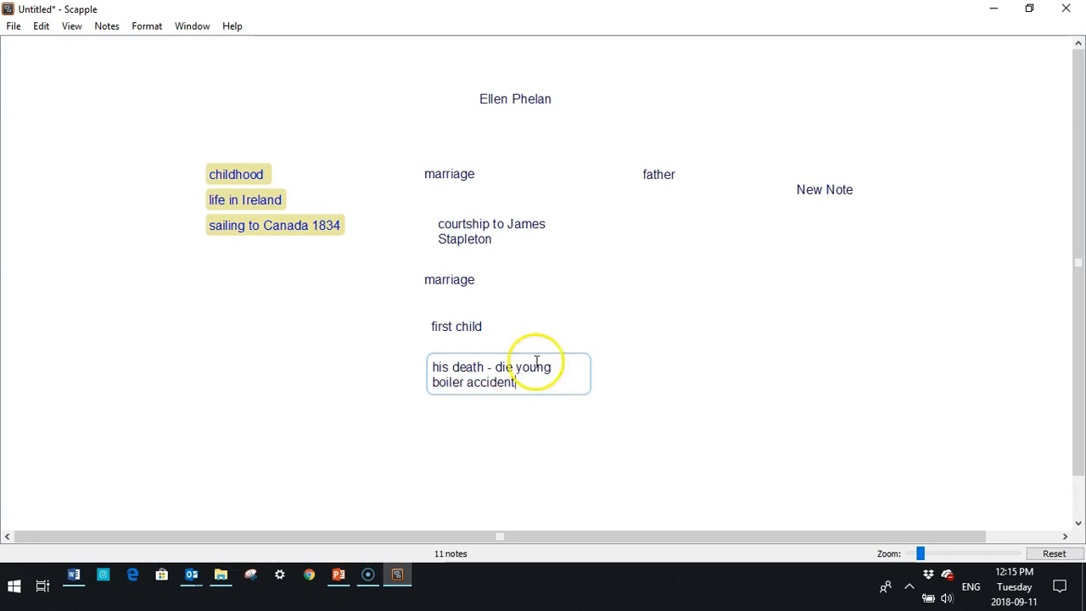
{"action": "double_click", "coordinate": [431, 419]}
{"action": "key", "text": "BackSpace"}
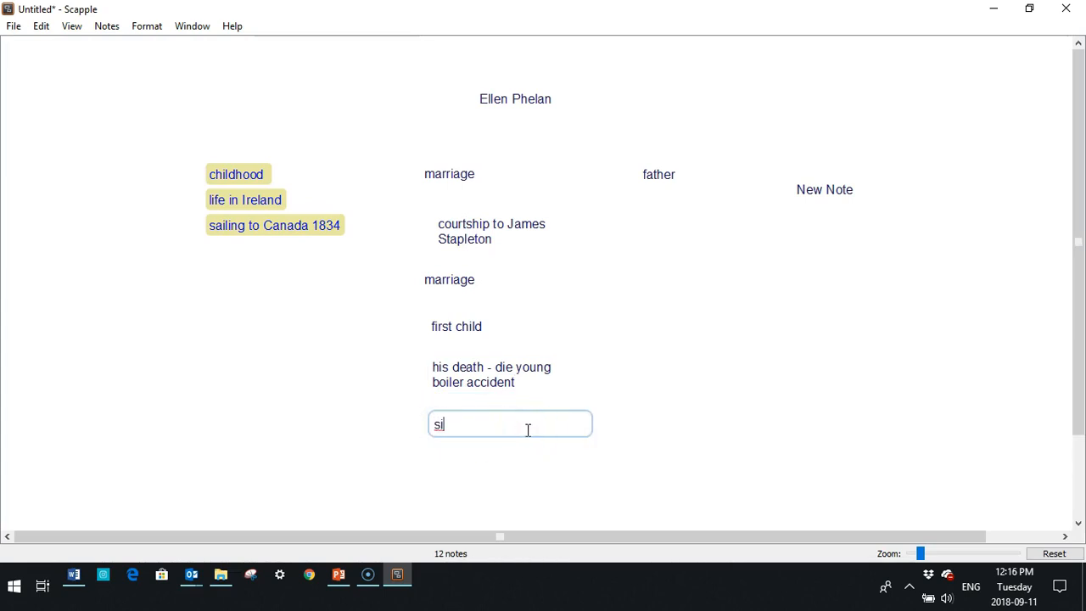
{"action": "type", "text": "sixth child born aft"}
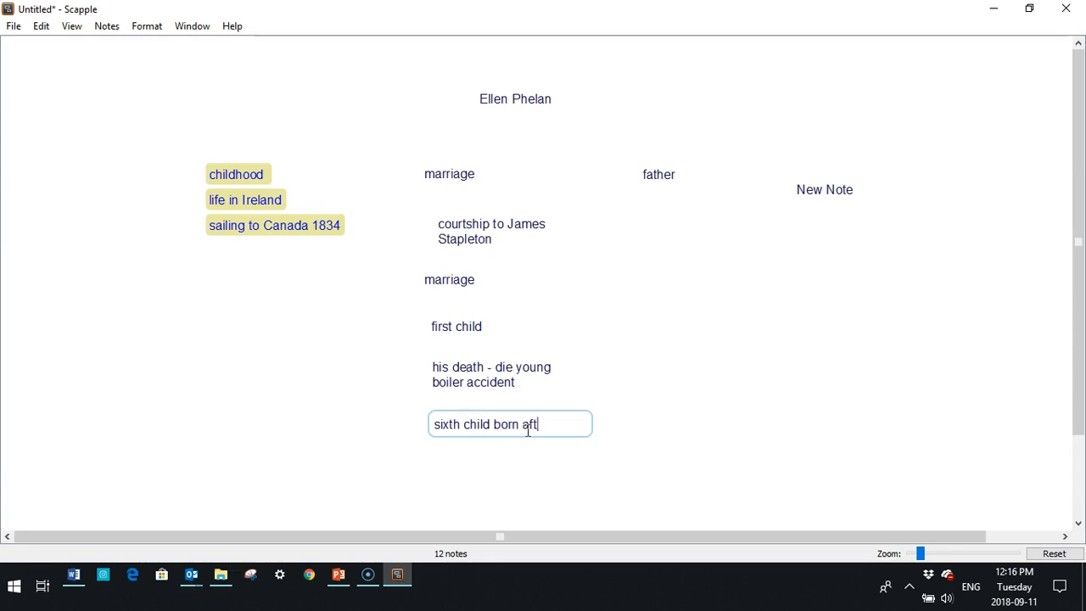
{"action": "type", "text": " death"}
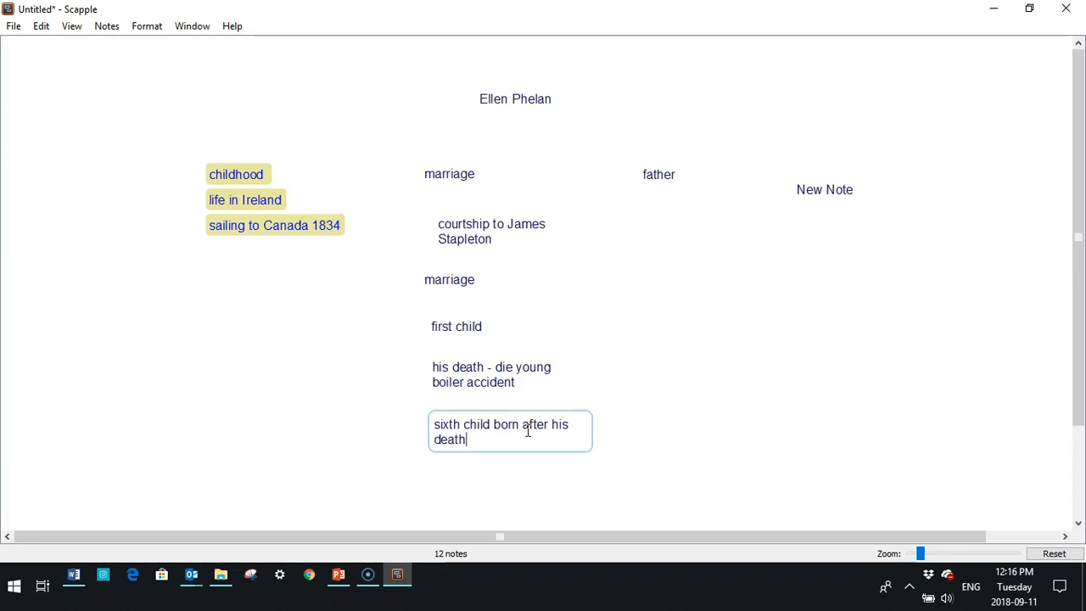
Connect the notes in a chain from marriage down to the sixth child note.
{"action": "left_click_drag", "start_coordinate": [446, 175], "coordinate": [450, 181]}
{"action": "left_click_drag", "start_coordinate": [468, 234], "coordinate": [457, 231]}
{"action": "left_click", "coordinate": [458, 279]}
{"action": "left_click_drag", "start_coordinate": [458, 327], "coordinate": [465, 288]}
{"action": "left_click_drag", "start_coordinate": [458, 279], "coordinate": [475, 384]}
{"action": "left_click_drag", "start_coordinate": [476, 384], "coordinate": [469, 427]}
{"action": "mouse_move", "coordinate": [463, 187]}
{"action": "left_mouse_down"}
{"action": "mouse_move", "coordinate": [475, 232]}
{"action": "mouse_move", "coordinate": [469, 168]}
{"action": "left_mouse_up"}
Line the connected notes up in a neat vertical column beneath marriage.
{"action": "left_click_drag", "start_coordinate": [463, 276], "coordinate": [479, 272]}
{"action": "left_click_drag", "start_coordinate": [470, 322], "coordinate": [487, 322]}
{"action": "left_click_drag", "start_coordinate": [487, 365], "coordinate": [483, 373]}
{"action": "left_click_drag", "start_coordinate": [484, 424], "coordinate": [478, 433]}
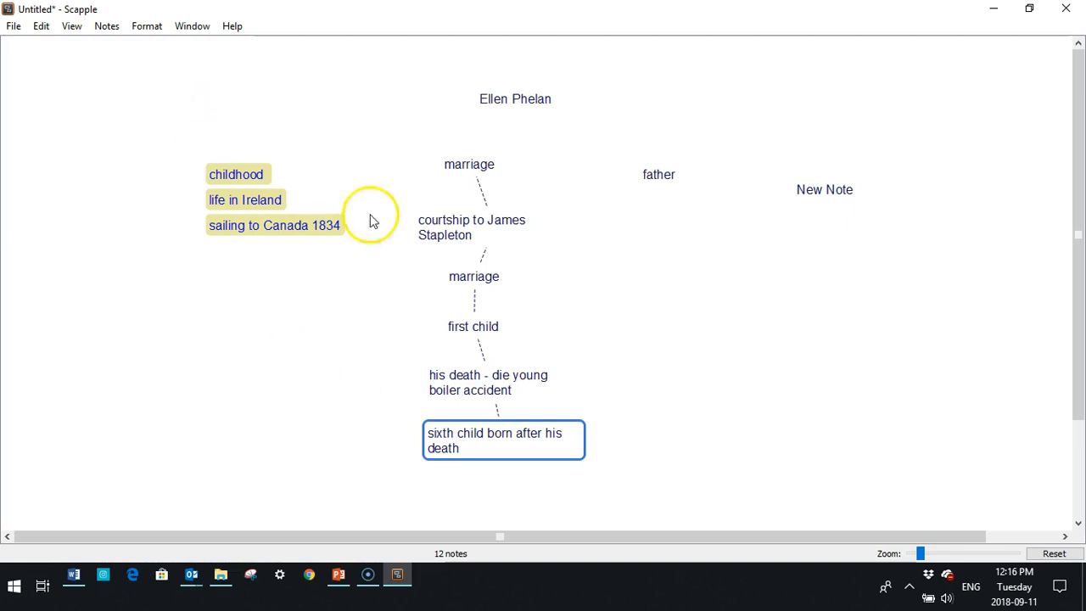
{"action": "left_click_drag", "start_coordinate": [444, 162], "coordinate": [445, 162]}
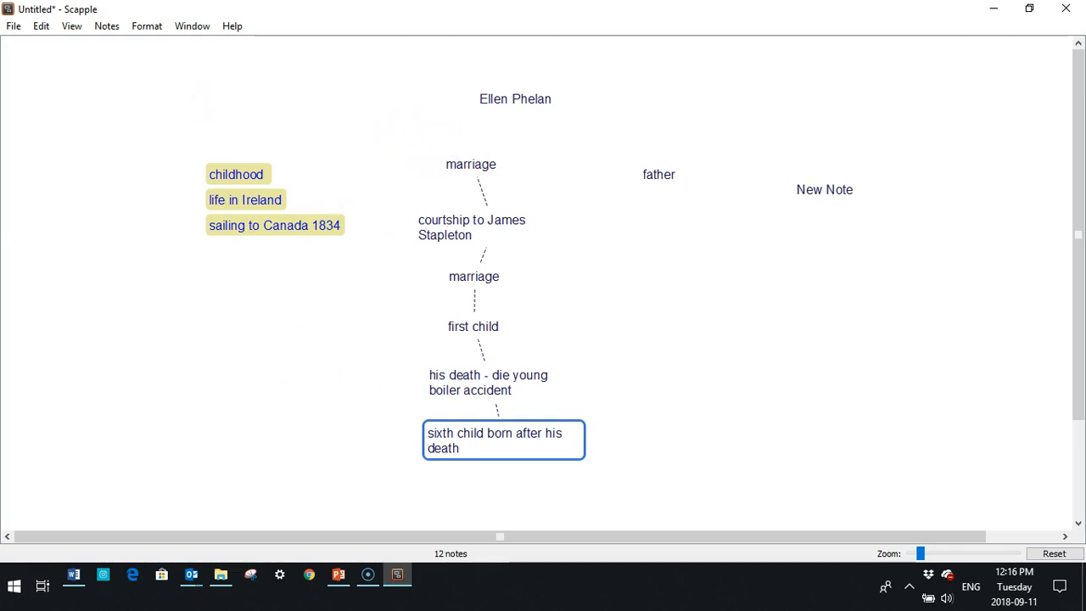
Show the Inspector and fill the top marriage and courtship notes pale green.
{"action": "left_click", "coordinate": [98, 27]}
{"action": "left_click", "coordinate": [150, 26]}
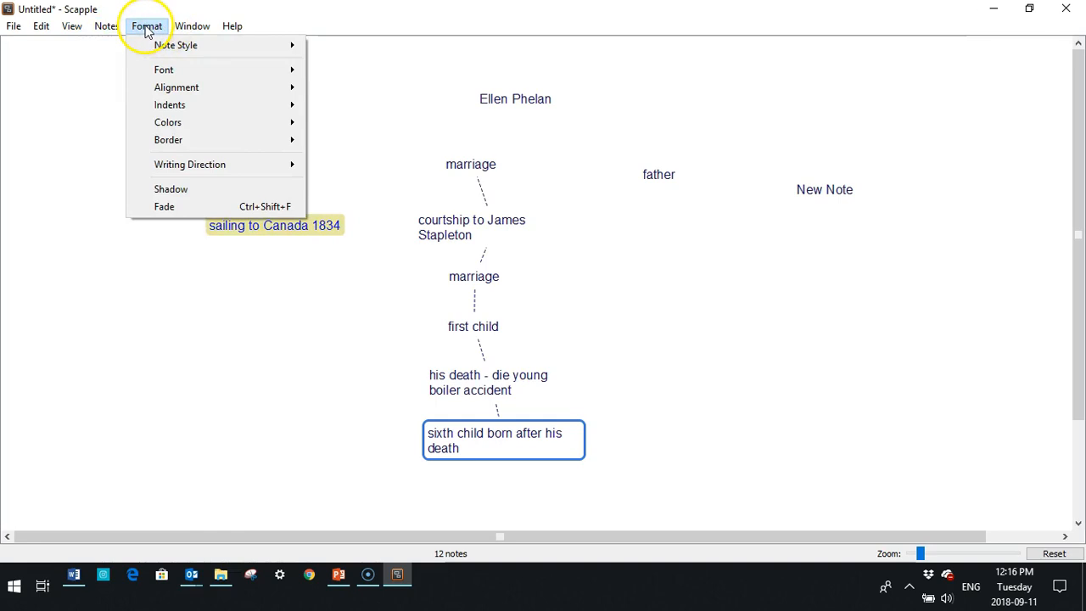
{"action": "left_click", "coordinate": [106, 26]}
{"action": "left_click", "coordinate": [74, 28]}
{"action": "left_click", "coordinate": [84, 45]}
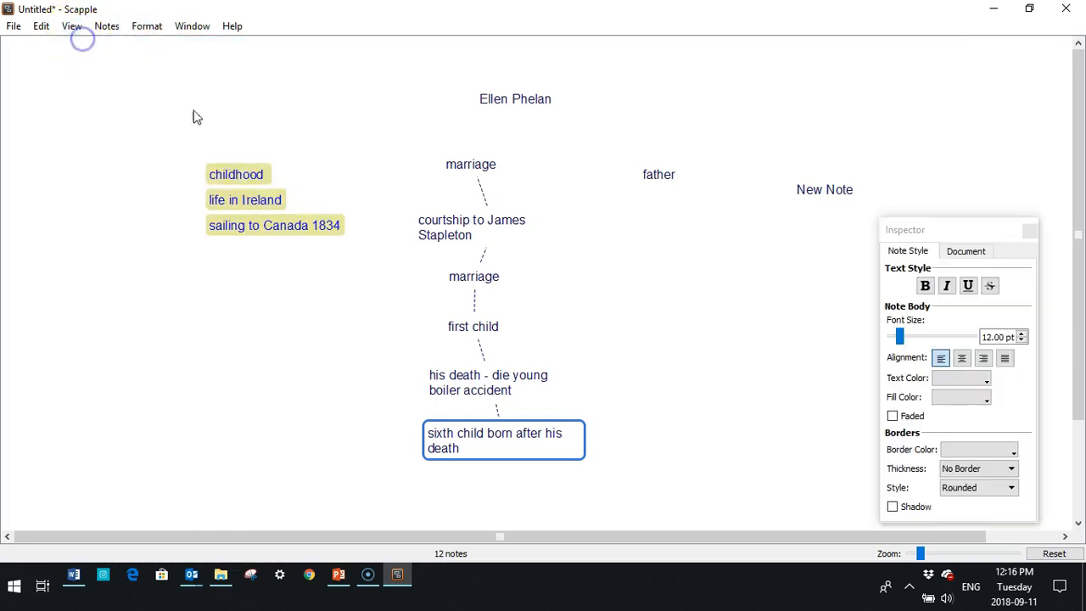
{"action": "left_click", "coordinate": [465, 165]}
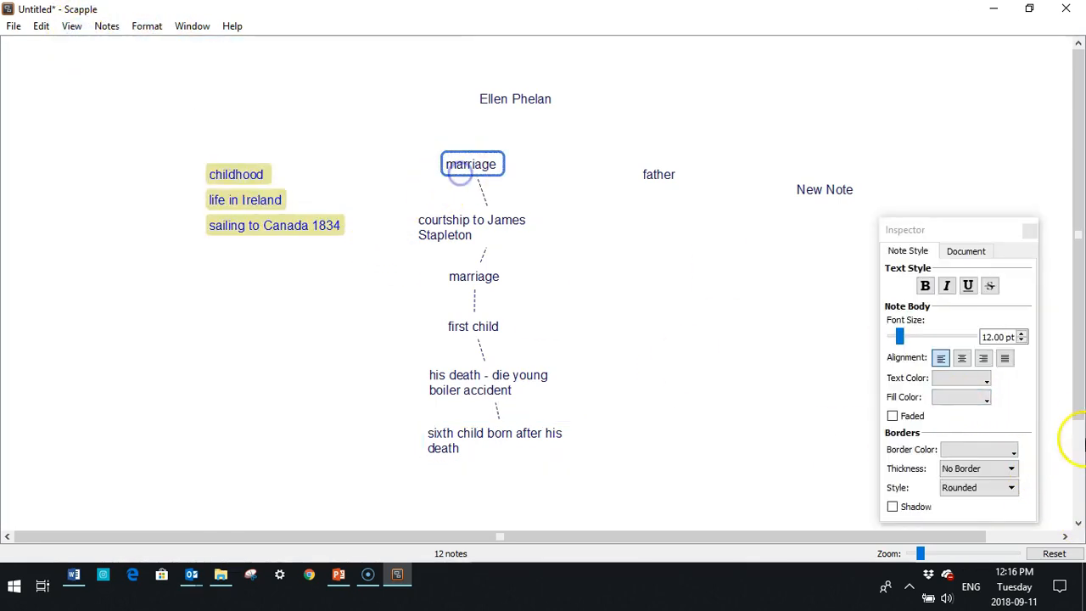
{"action": "left_click", "coordinate": [987, 398]}
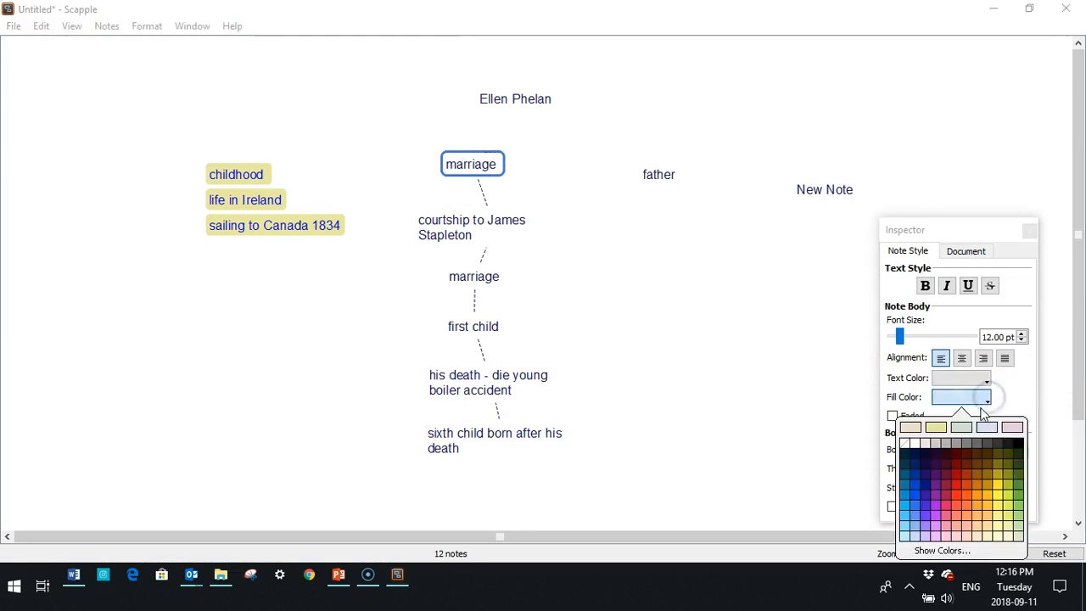
{"action": "left_click", "coordinate": [962, 427]}
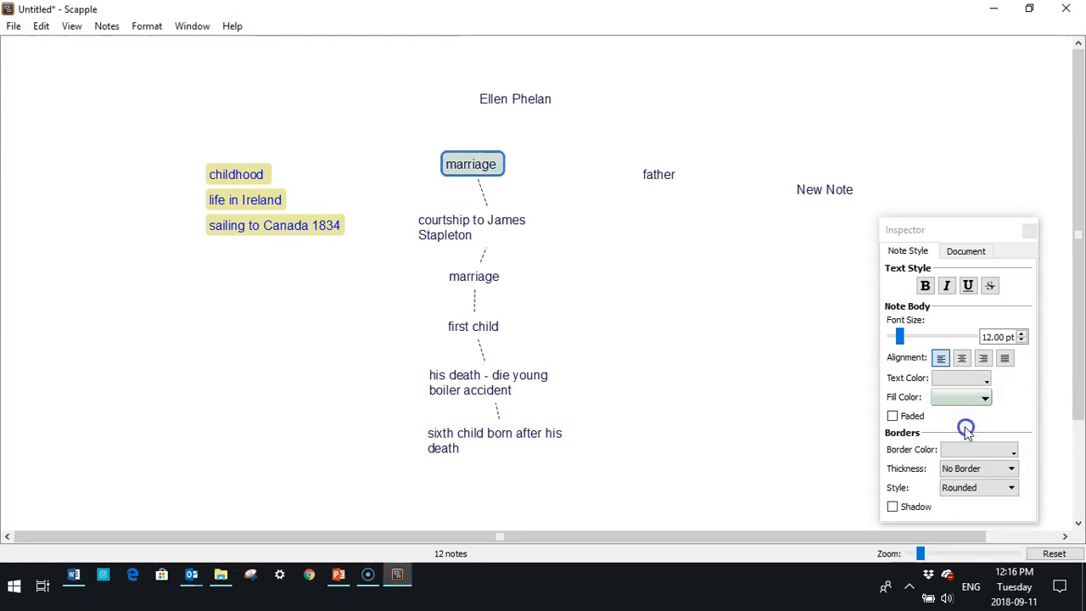
{"action": "left_click", "coordinate": [504, 227]}
{"action": "left_click", "coordinate": [987, 397]}
{"action": "left_click", "coordinate": [965, 427]}
Fill the lower marriage, first child, his death and sixth child notes pale green.
{"action": "left_click", "coordinate": [471, 276]}
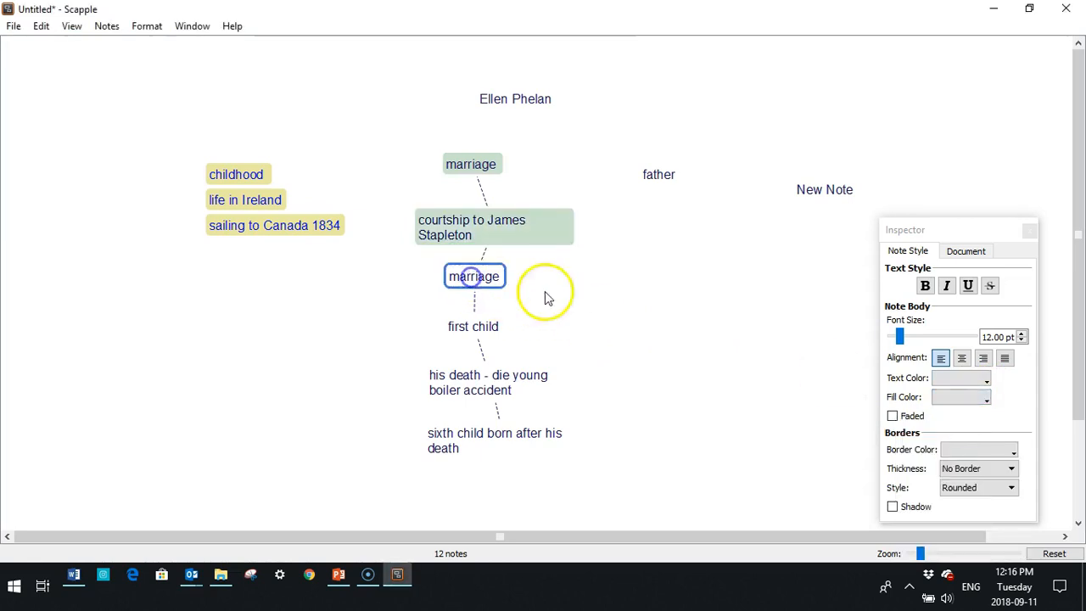
{"action": "left_click", "coordinate": [983, 397]}
{"action": "left_click", "coordinate": [961, 425]}
{"action": "left_click", "coordinate": [472, 326]}
{"action": "left_click", "coordinate": [985, 397]}
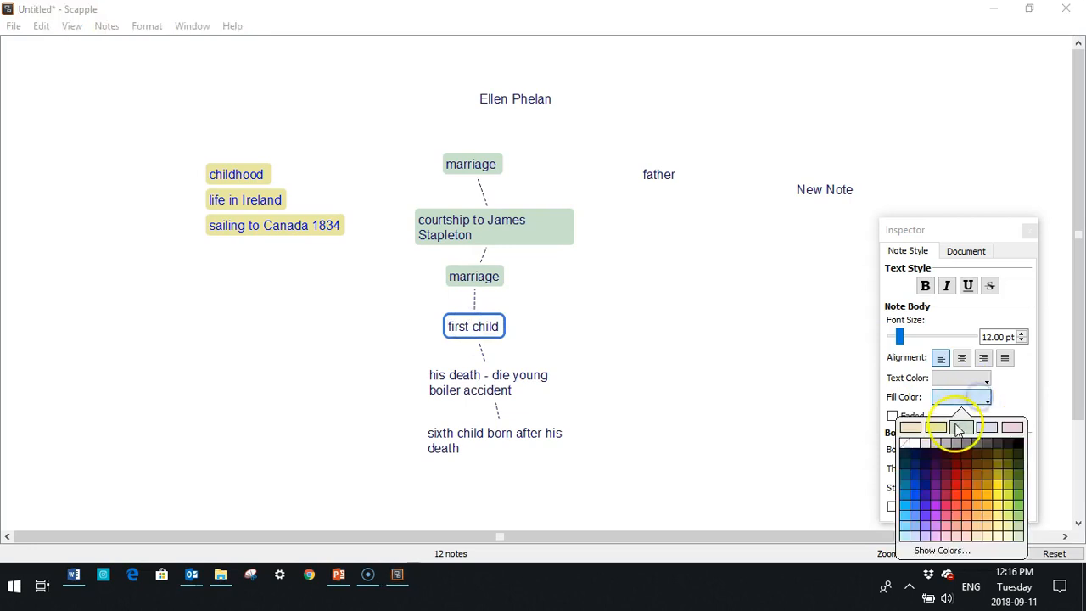
{"action": "left_click", "coordinate": [958, 427]}
{"action": "left_click", "coordinate": [504, 382]}
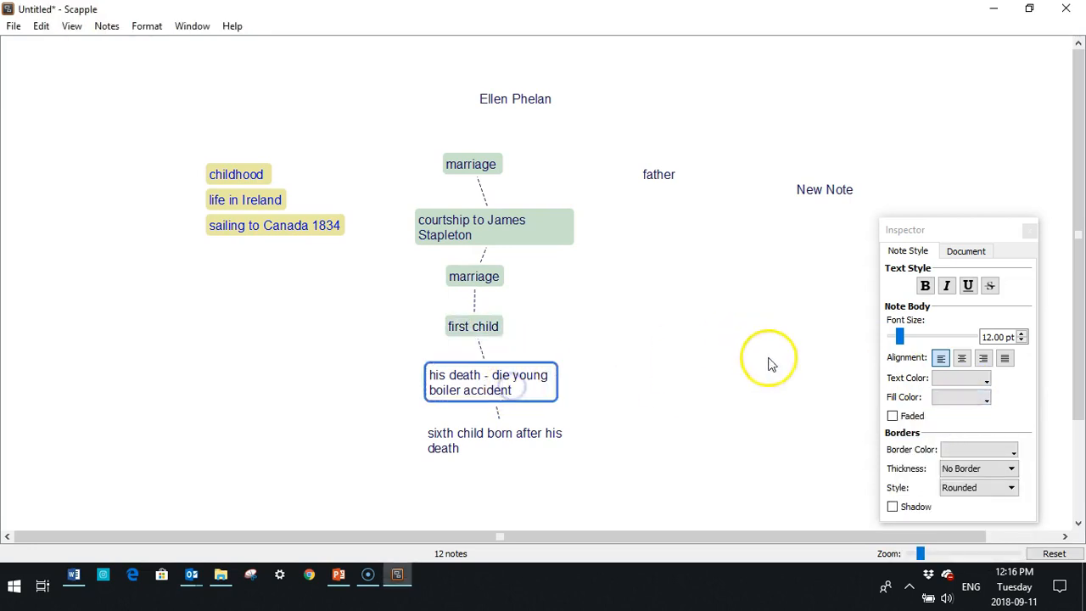
{"action": "left_click", "coordinate": [984, 398]}
{"action": "left_click", "coordinate": [962, 424]}
{"action": "left_click", "coordinate": [472, 432]}
{"action": "left_click", "coordinate": [986, 398]}
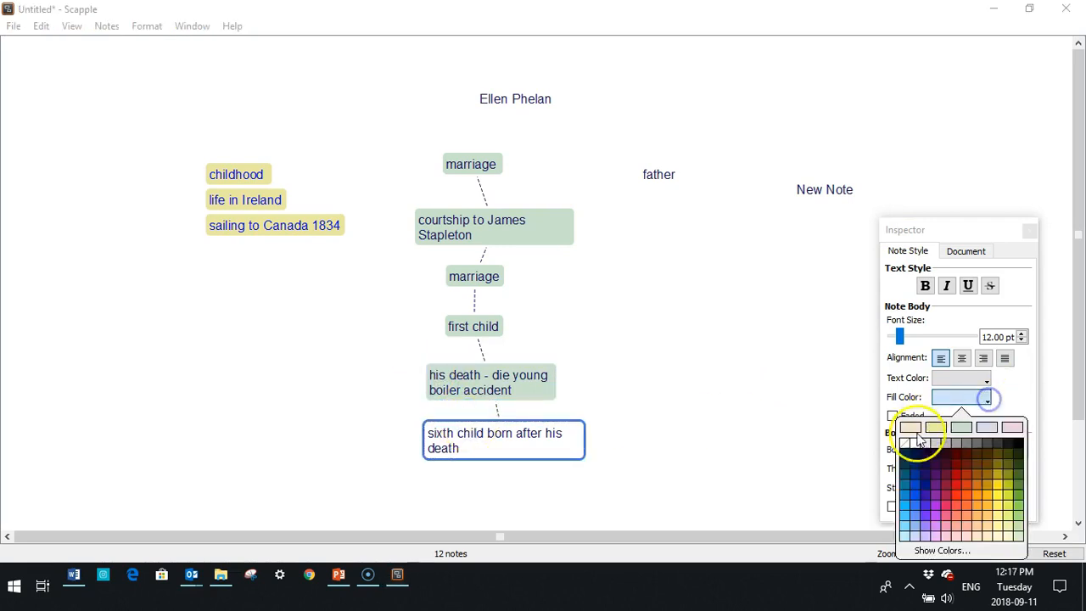
{"action": "left_click", "coordinate": [959, 426]}
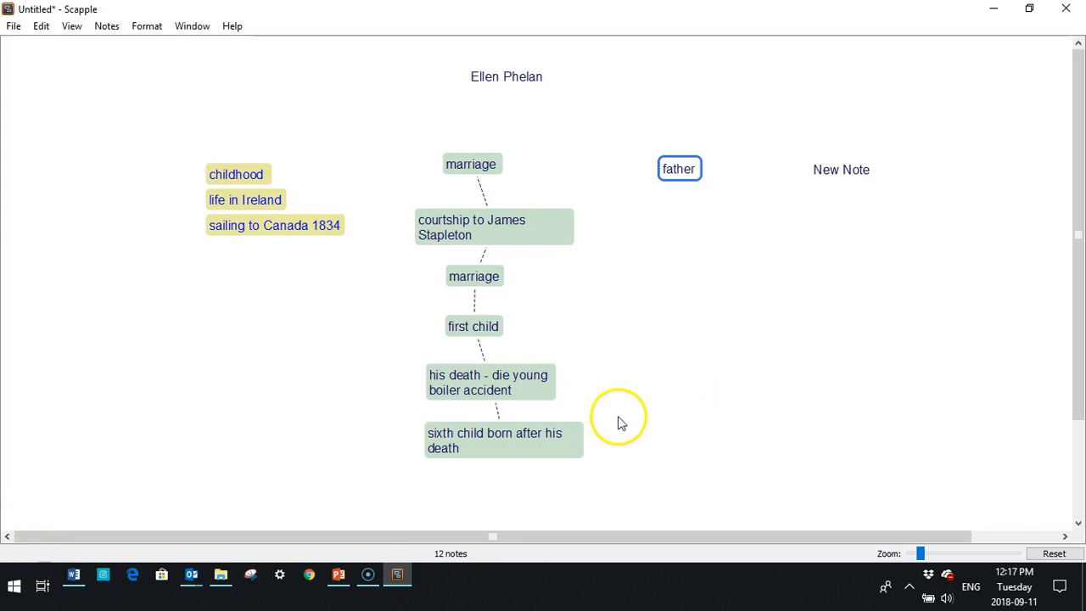
Add a 'lives in Stratford' note below father.
{"action": "mouse_move", "coordinate": [678, 174]}
{"action": "left_mouse_down"}
{"action": "mouse_move", "coordinate": [676, 186]}
{"action": "mouse_move", "coordinate": [473, 177]}
{"action": "mouse_move", "coordinate": [503, 221]}
{"action": "mouse_move", "coordinate": [475, 235]}
{"action": "mouse_move", "coordinate": [659, 211]}
{"action": "mouse_move", "coordinate": [676, 170]}
{"action": "left_mouse_up"}
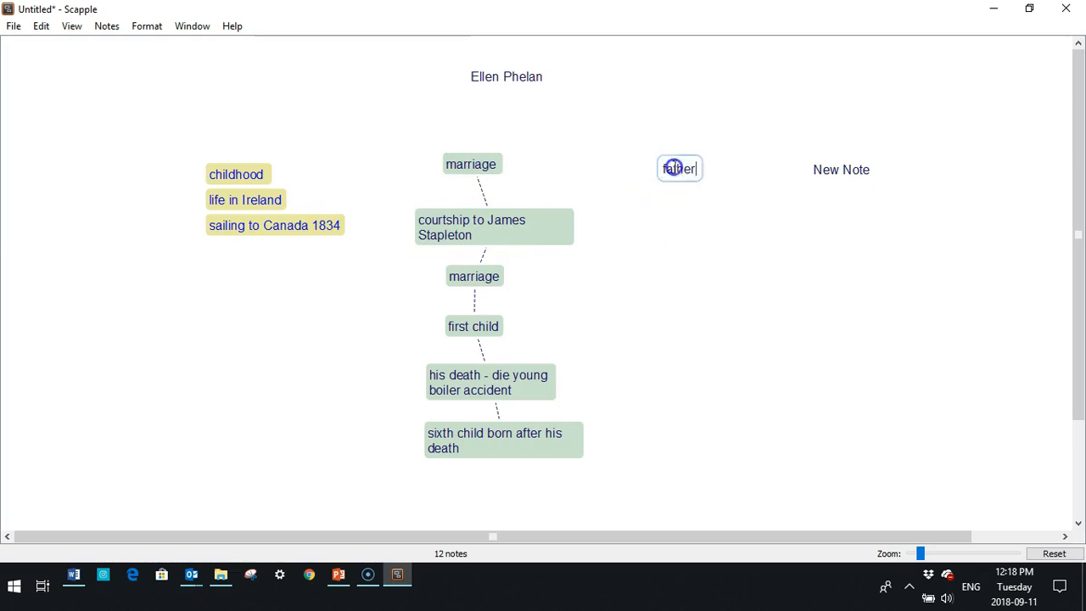
{"action": "double_click", "coordinate": [655, 220]}
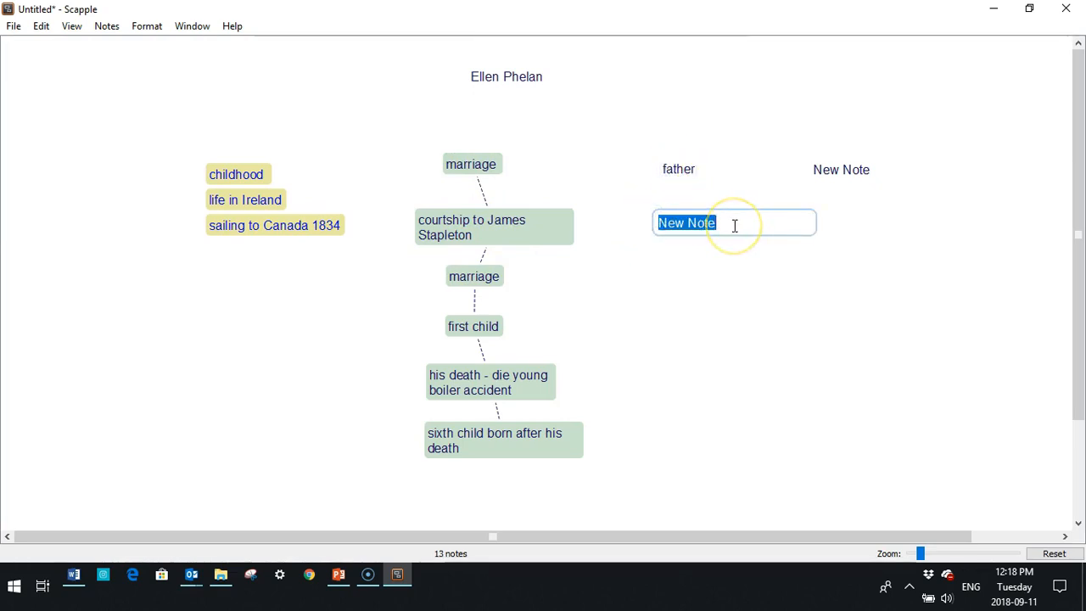
{"action": "key", "text": "BackSpace"}
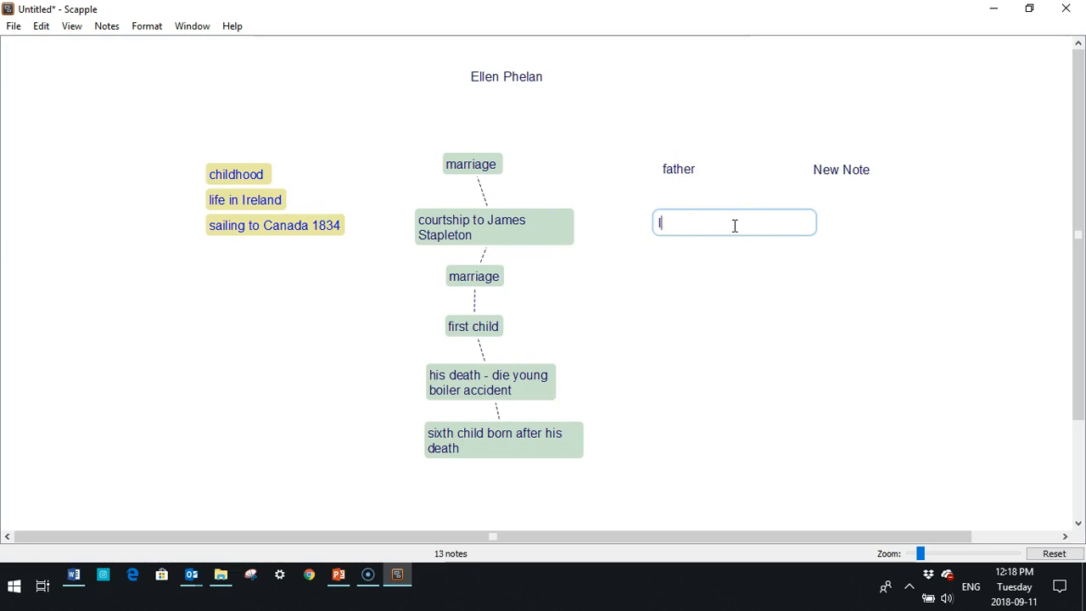
{"action": "type", "text": "lives in Stratford"}
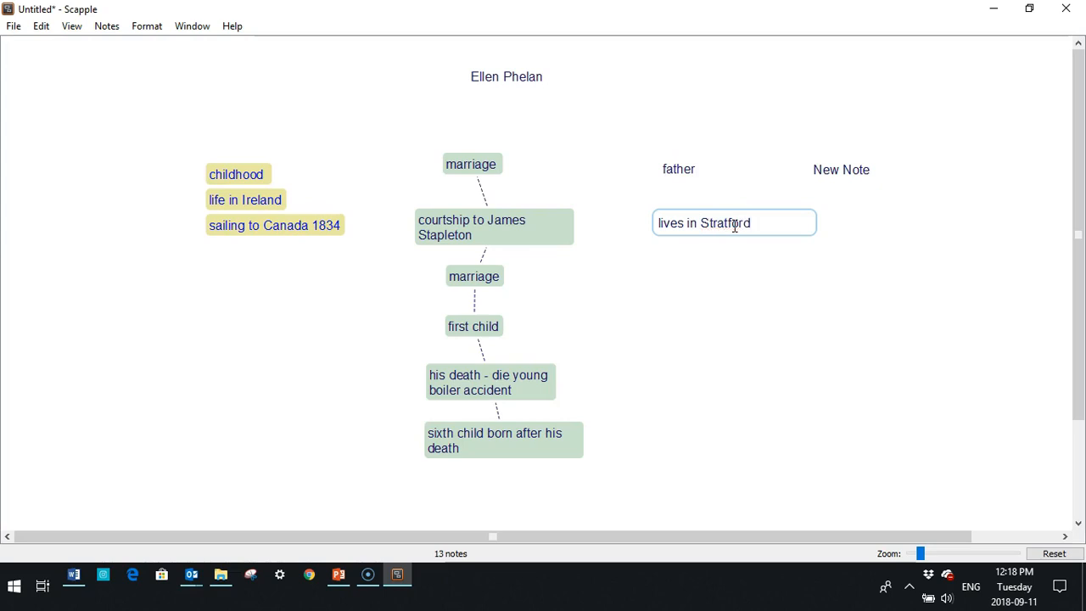
{"action": "left_click", "coordinate": [687, 274]}
Add a 'dies in 1847 under suspicious circumstances' note beneath lives in Stratford.
{"action": "double_click", "coordinate": [665, 274]}
{"action": "key", "text": "BackSpace"}
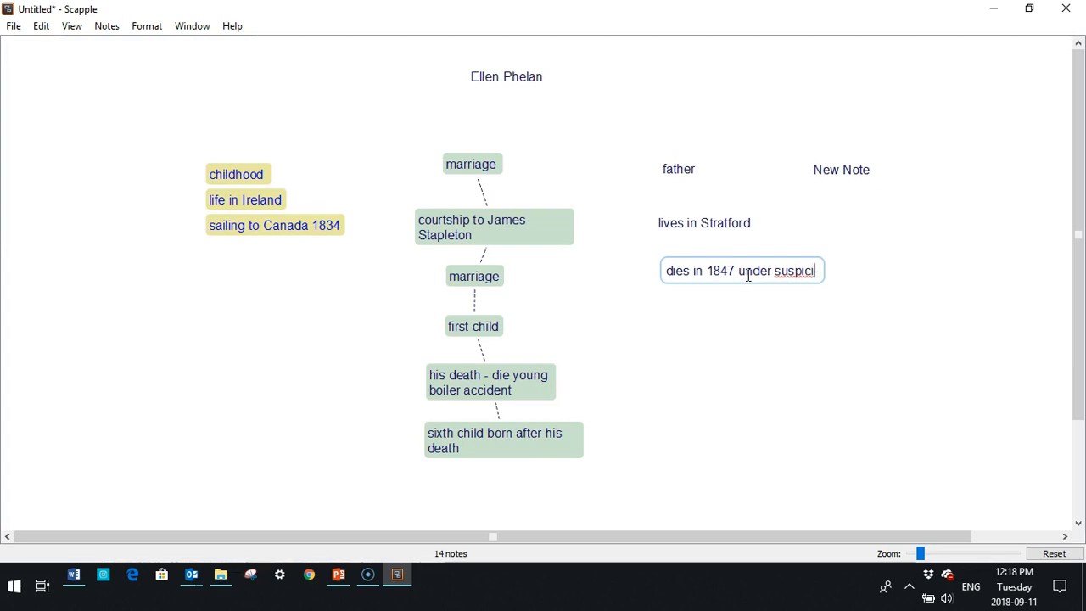
{"action": "type", "text": "ous circumstances"}
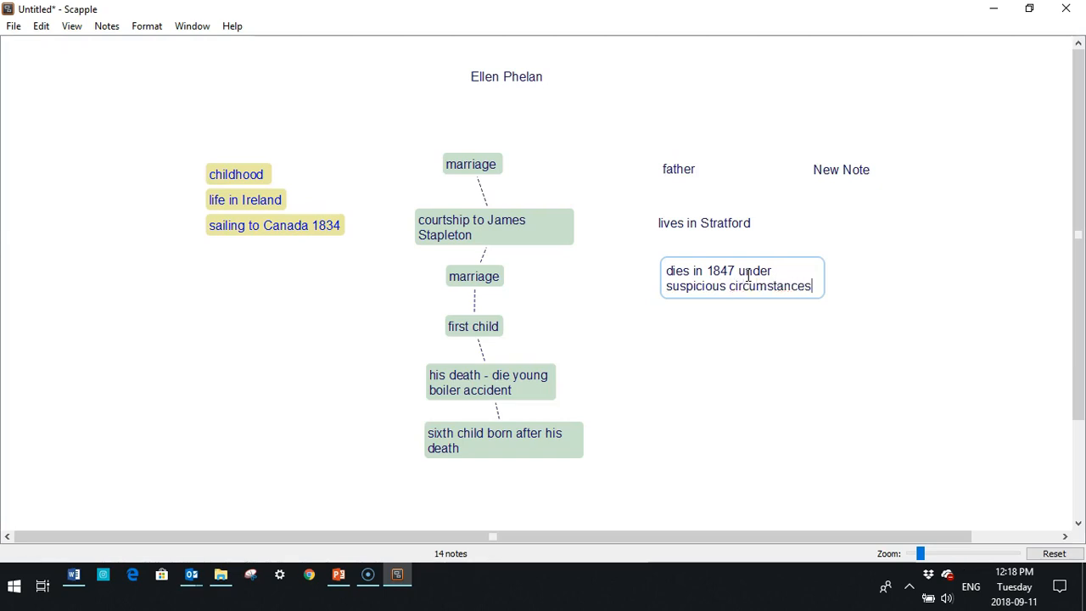
Finish the 'dies in 1847 under suspicious circumstances' note and nudge it slightly down-left.
{"action": "left_click", "coordinate": [672, 341]}
{"action": "left_click", "coordinate": [682, 280]}
{"action": "left_click_drag", "start_coordinate": [682, 279], "coordinate": [677, 287]}
{"action": "left_click", "coordinate": [670, 226]}
Apply the Blue Bubble note style to the father note.
{"action": "left_click", "coordinate": [678, 178]}
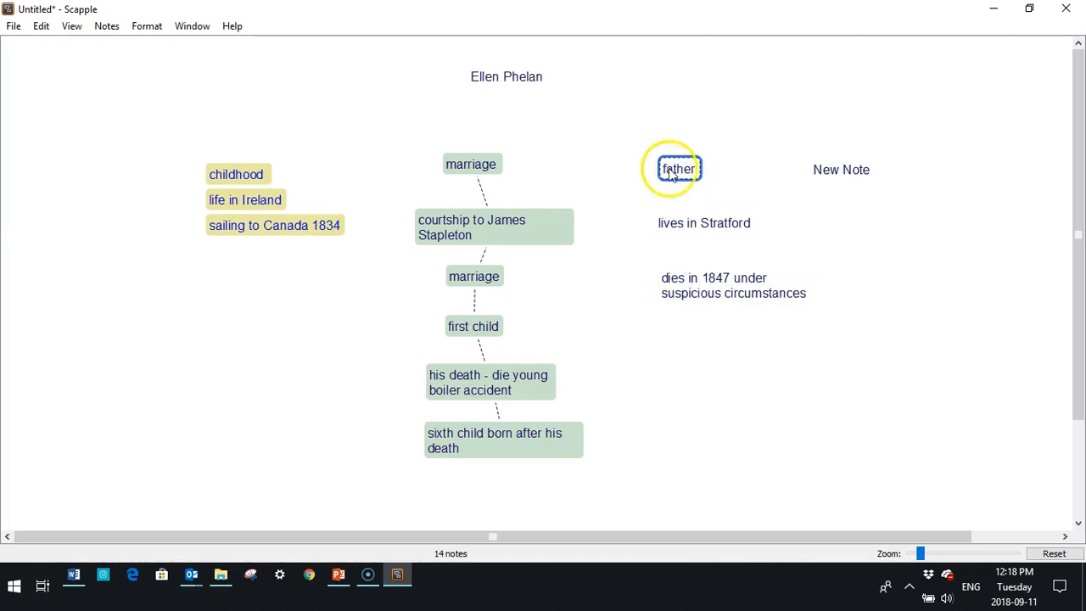
{"action": "right_click", "coordinate": [679, 176]}
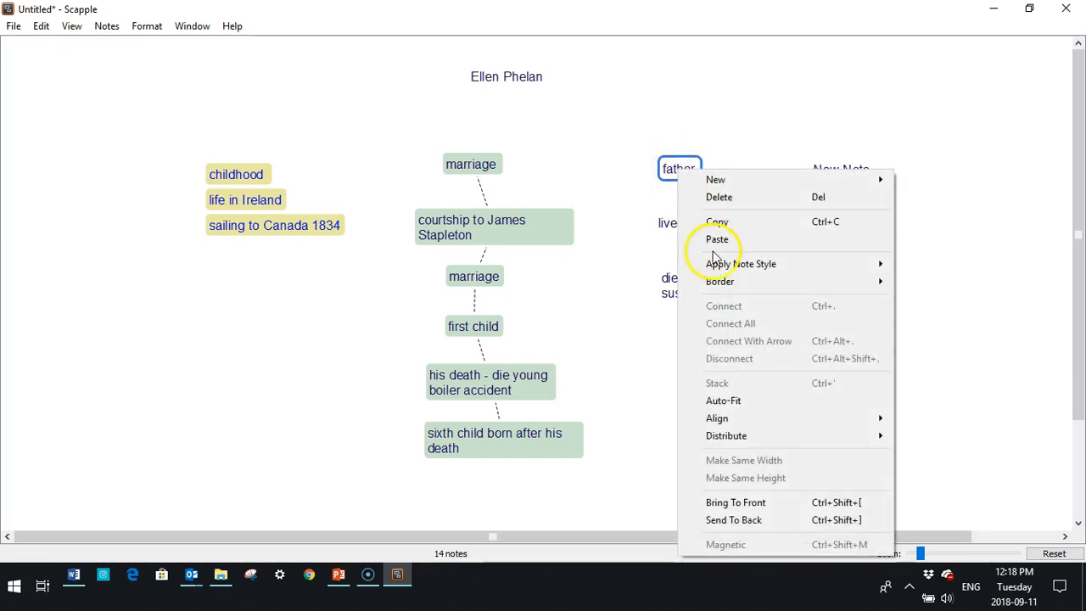
{"action": "mouse_move", "coordinate": [721, 266]}
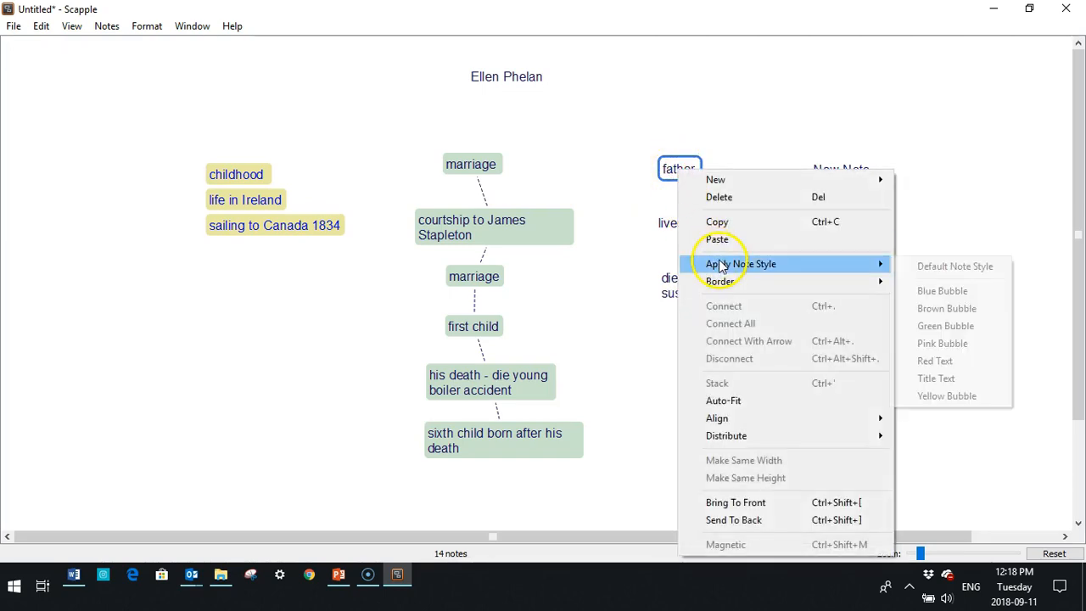
{"action": "left_click", "coordinate": [941, 291]}
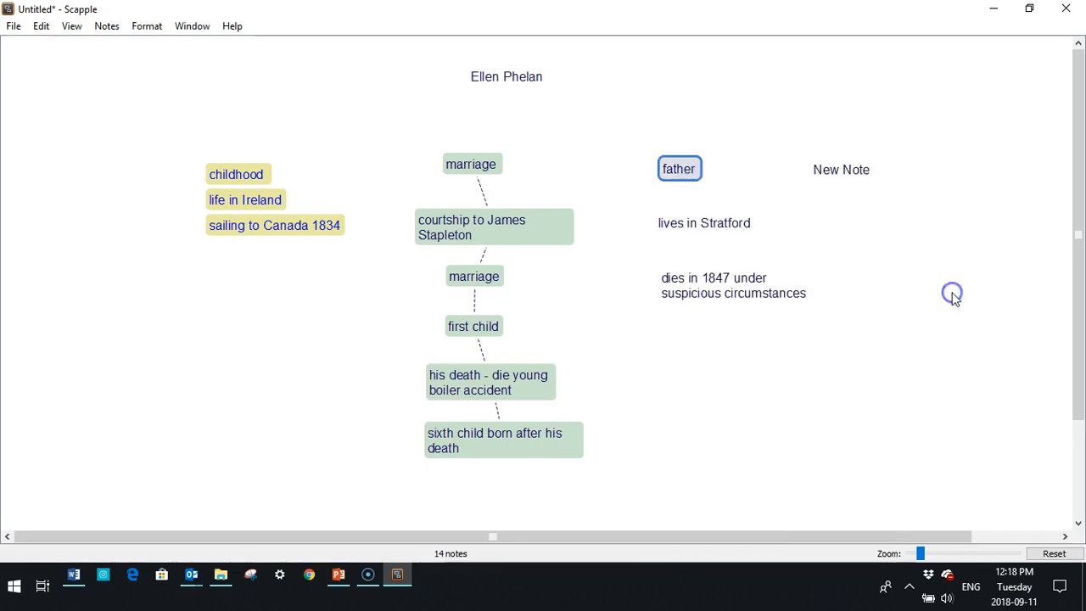
Select the lives in Stratford note to begin restyling its border.
{"action": "left_click", "coordinate": [681, 225]}
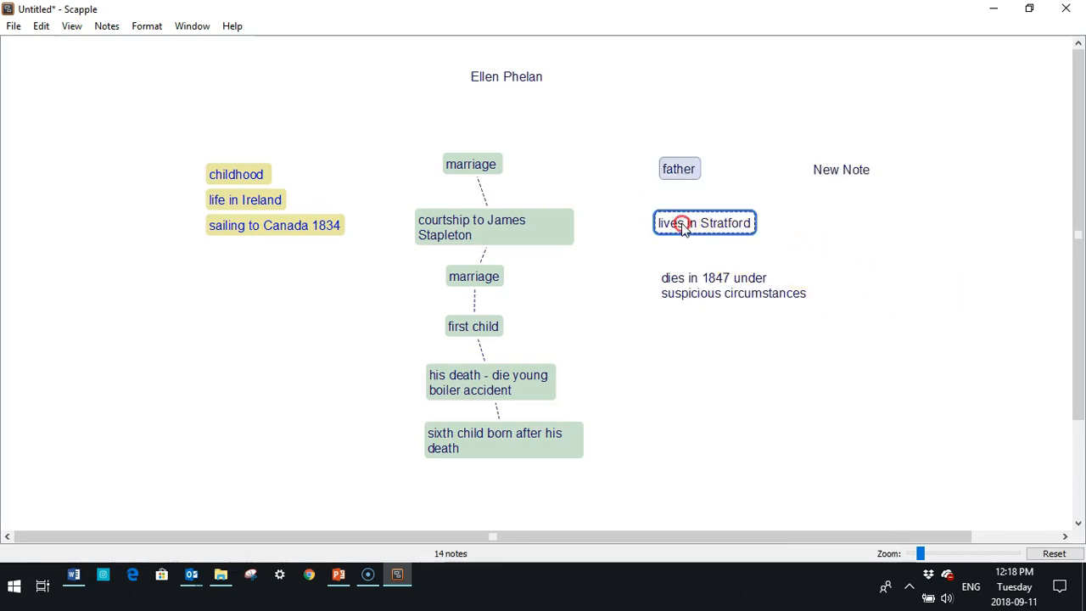
{"action": "right_click", "coordinate": [683, 226]}
{"action": "mouse_move", "coordinate": [706, 336]}
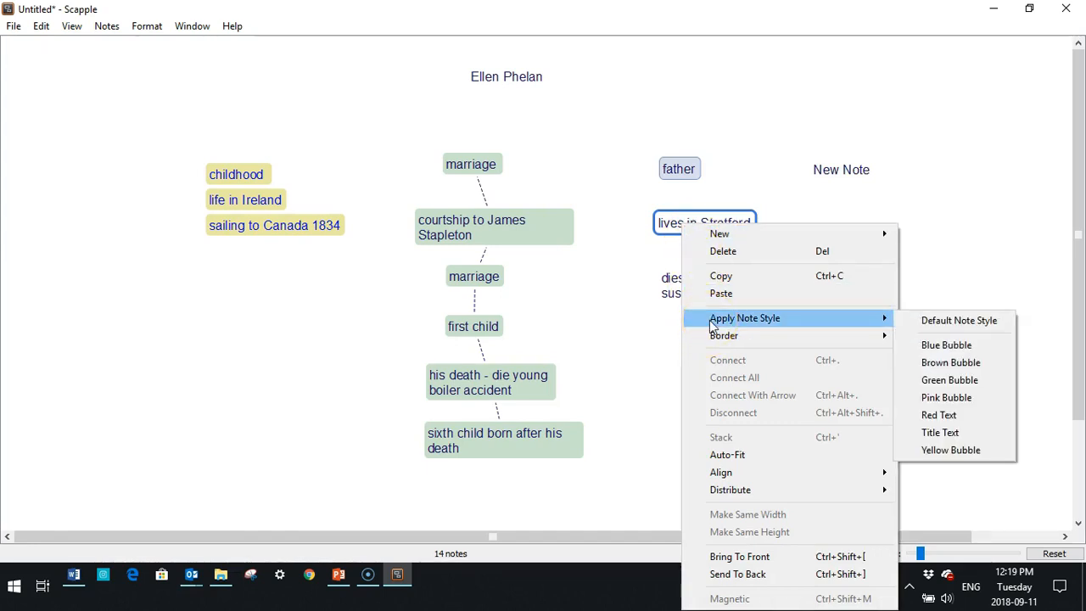
{"action": "left_click", "coordinate": [140, 32]}
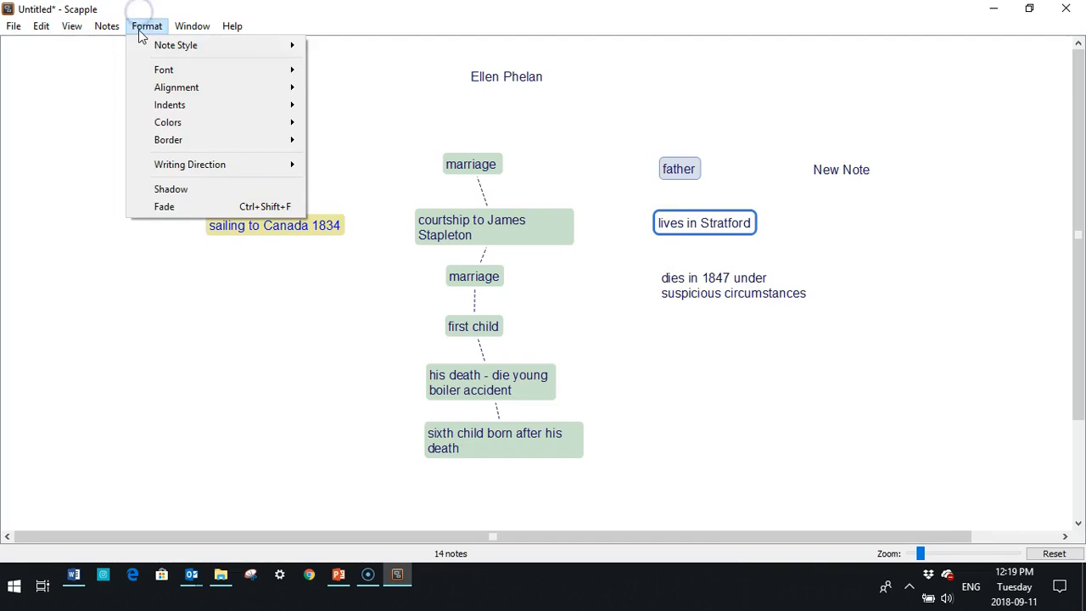
Give lives in Stratford a square border and the 1847 note a jagged border.
{"action": "left_click", "coordinate": [169, 142]}
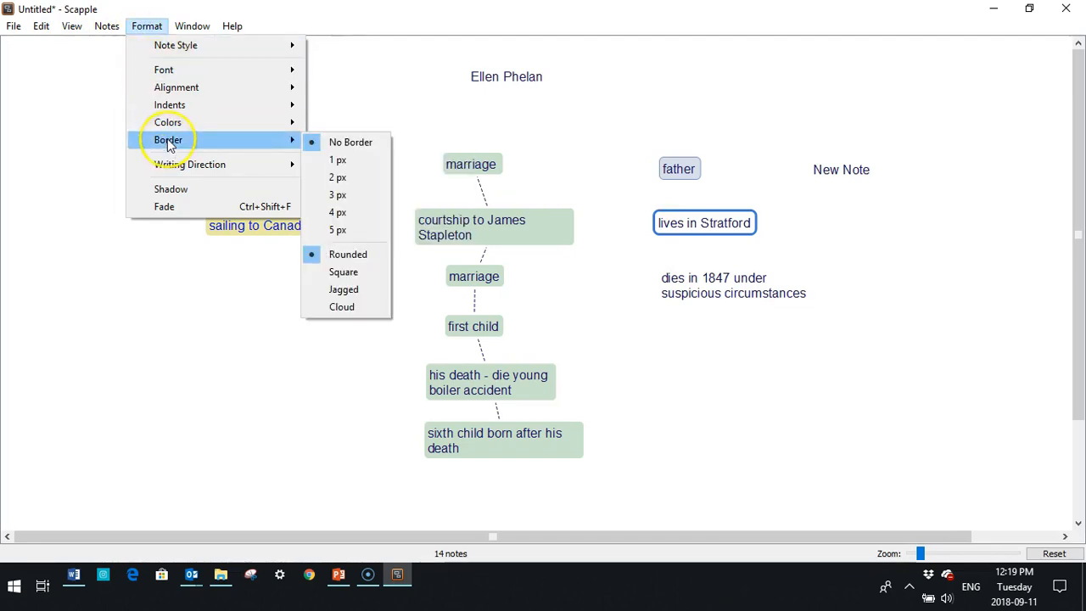
{"action": "left_click", "coordinate": [342, 276]}
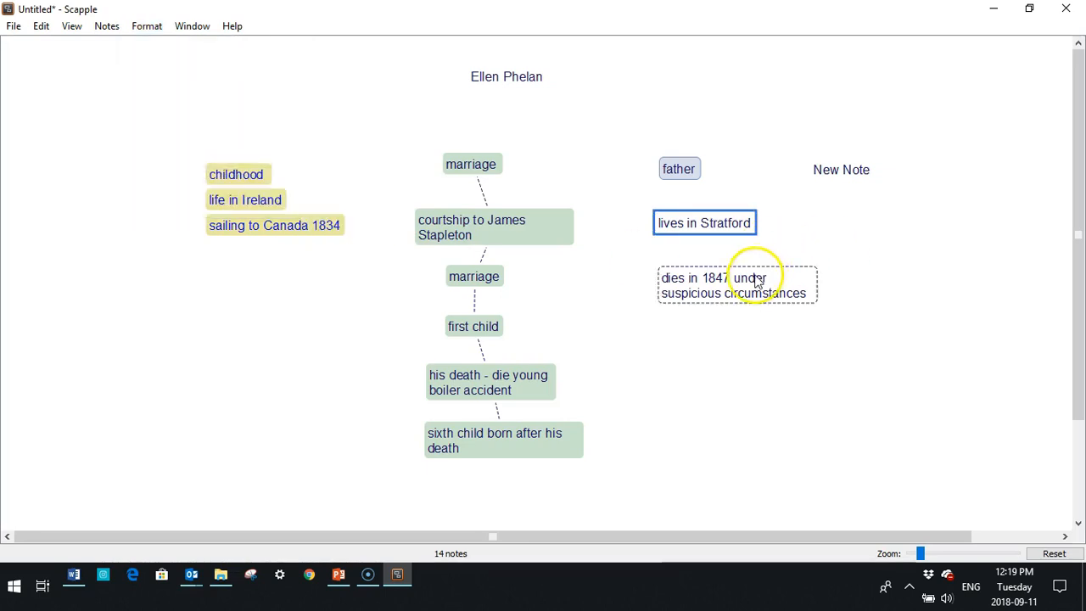
{"action": "left_click", "coordinate": [717, 285]}
{"action": "left_click", "coordinate": [145, 27]}
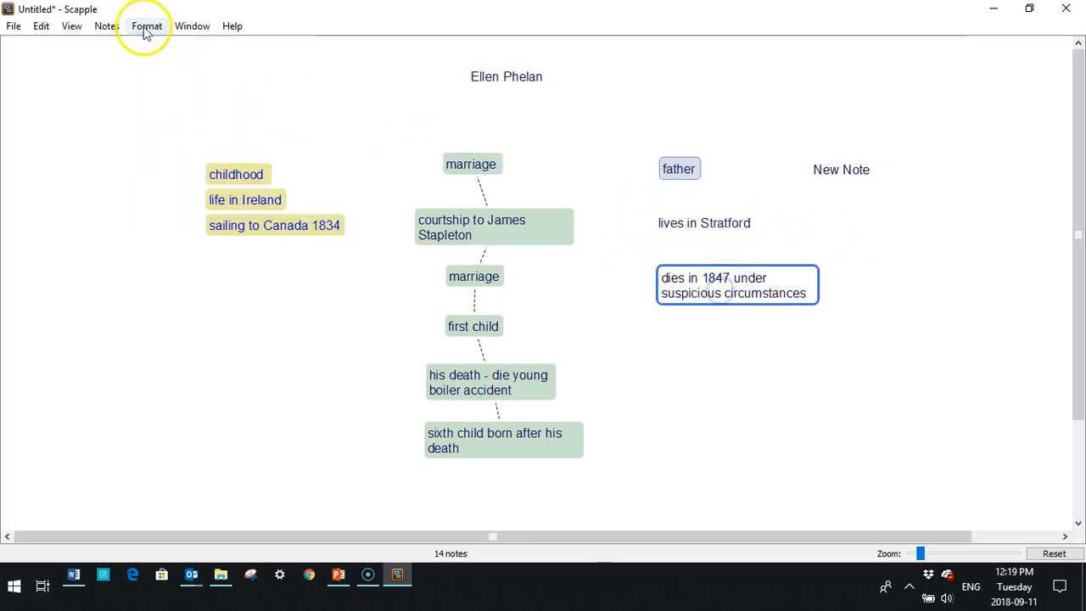
{"action": "mouse_move", "coordinate": [212, 140]}
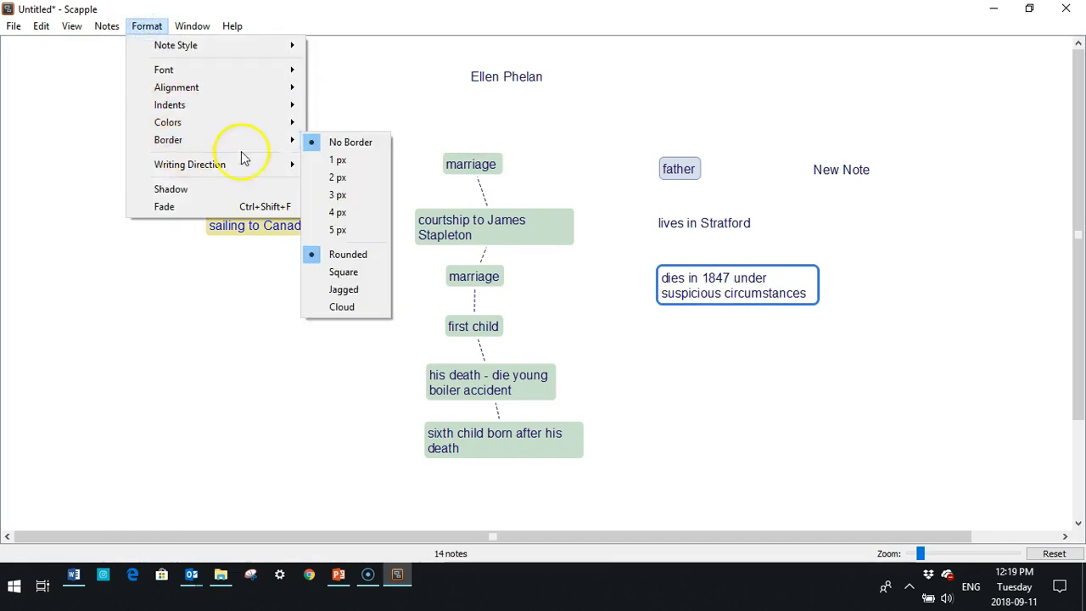
{"action": "left_click", "coordinate": [339, 290]}
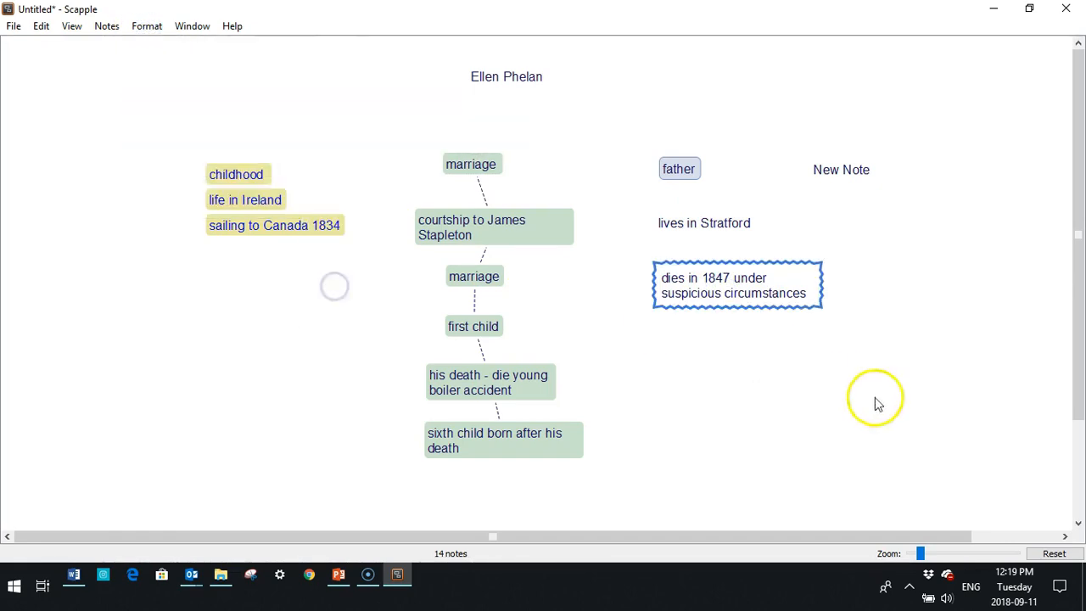
Give the father note a cloud-shaped border.
{"action": "double_click", "coordinate": [841, 172]}
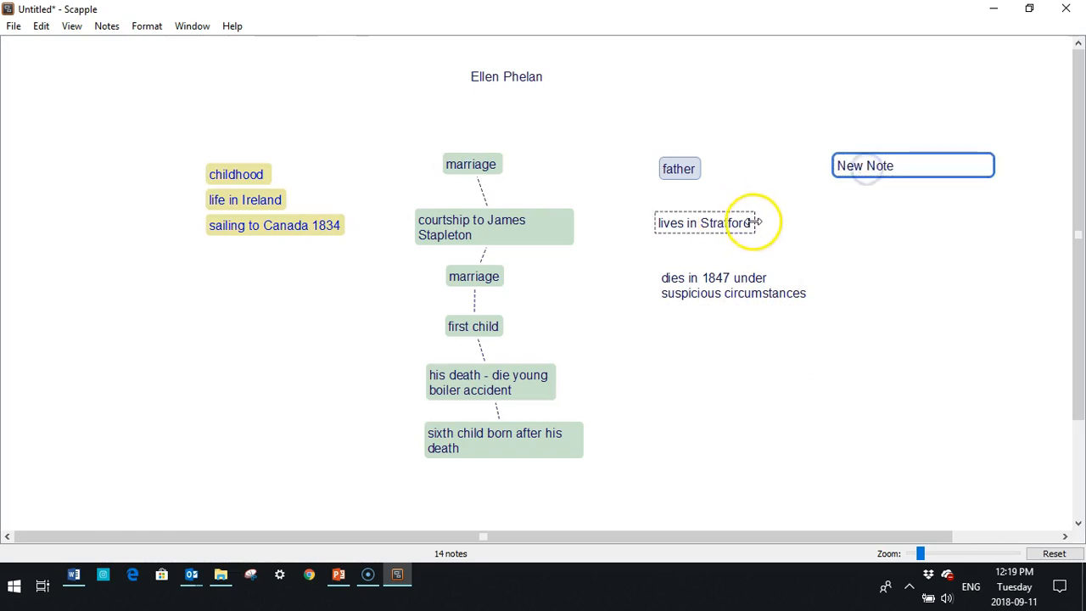
{"action": "left_click", "coordinate": [683, 170]}
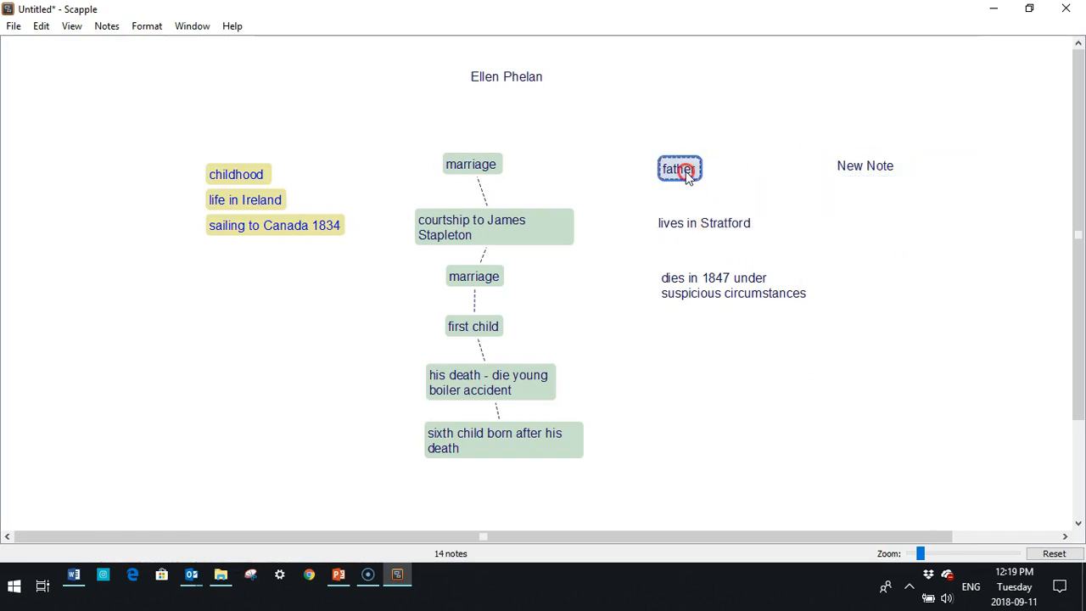
{"action": "right_click", "coordinate": [687, 172]}
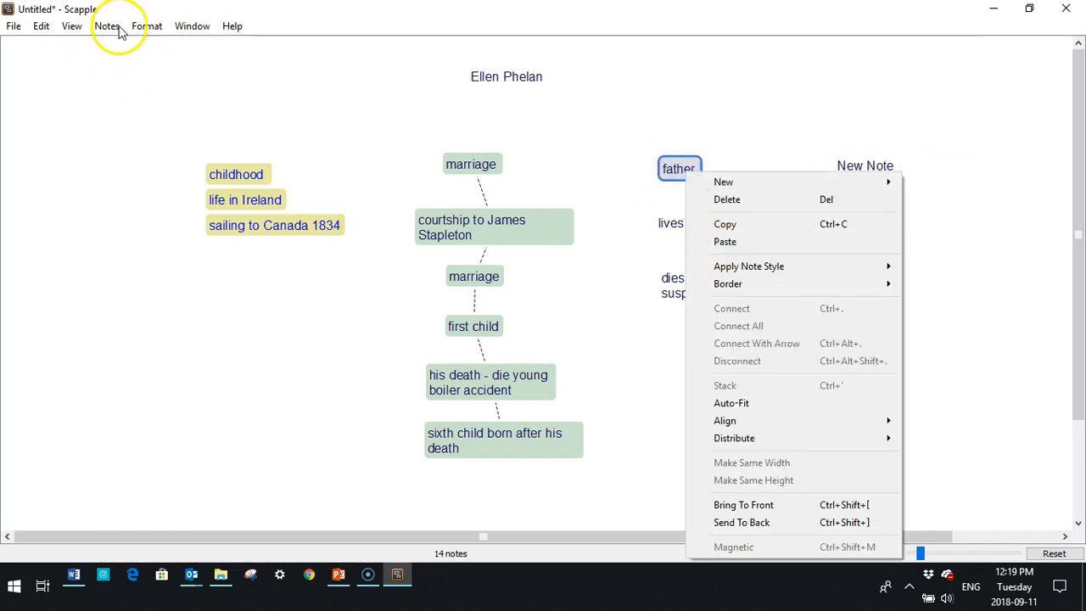
{"action": "left_click", "coordinate": [147, 27]}
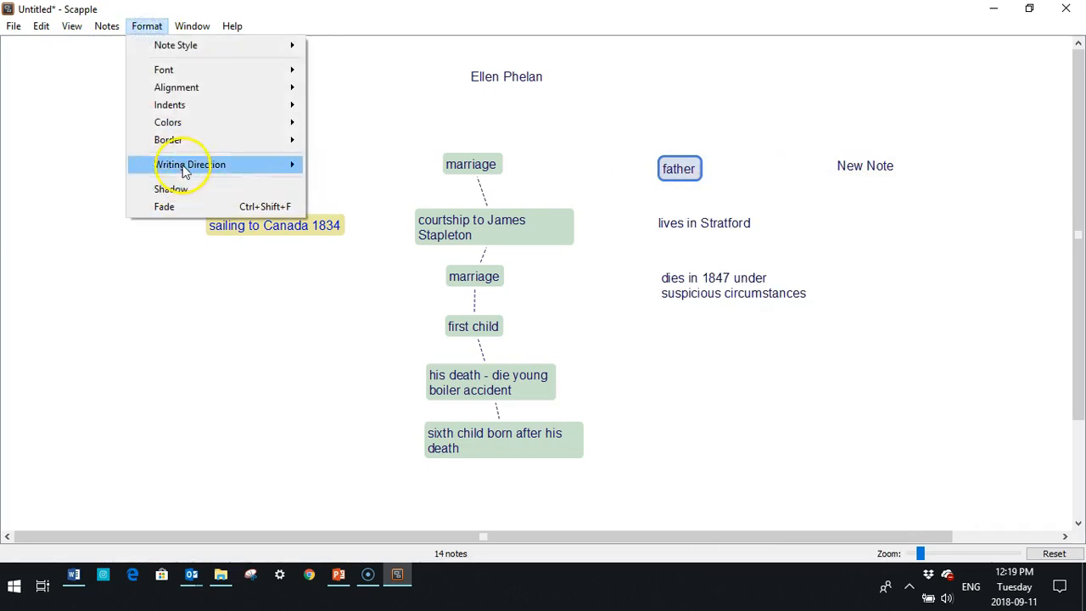
{"action": "mouse_move", "coordinate": [182, 140]}
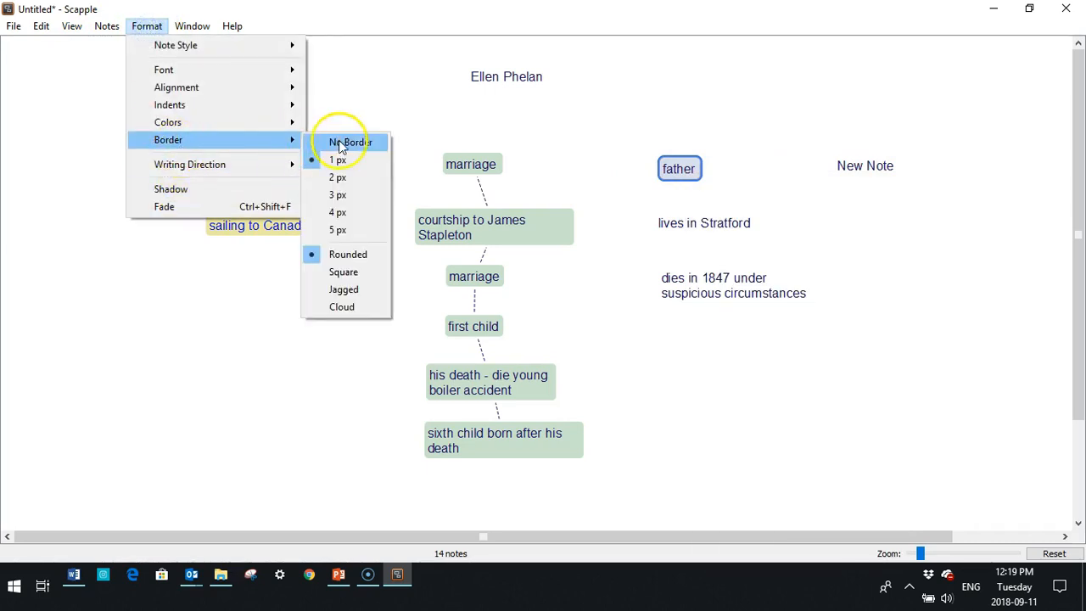
{"action": "left_click", "coordinate": [343, 306]}
Review the lives in Stratford note's actions and dismiss the menu unchanged.
{"action": "left_click", "coordinate": [769, 388]}
{"action": "left_click", "coordinate": [682, 225]}
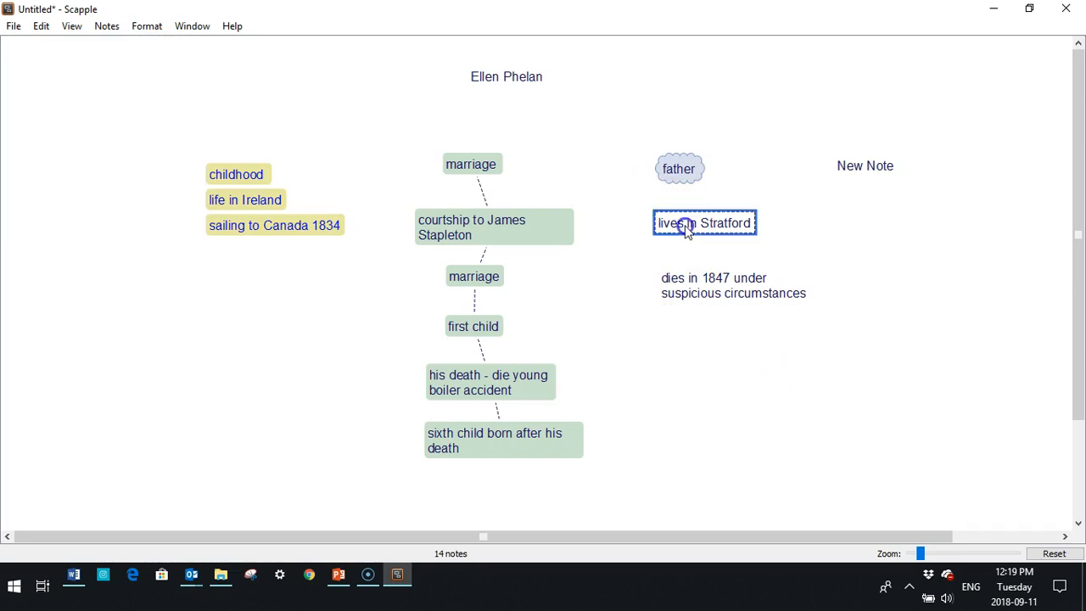
{"action": "right_click", "coordinate": [694, 224]}
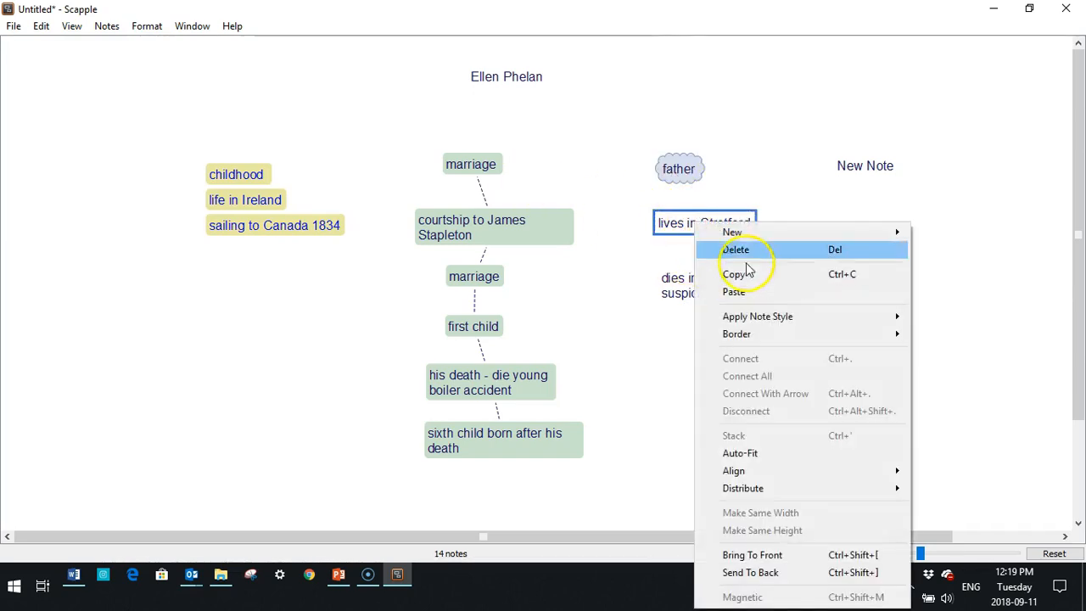
{"action": "mouse_move", "coordinate": [751, 235]}
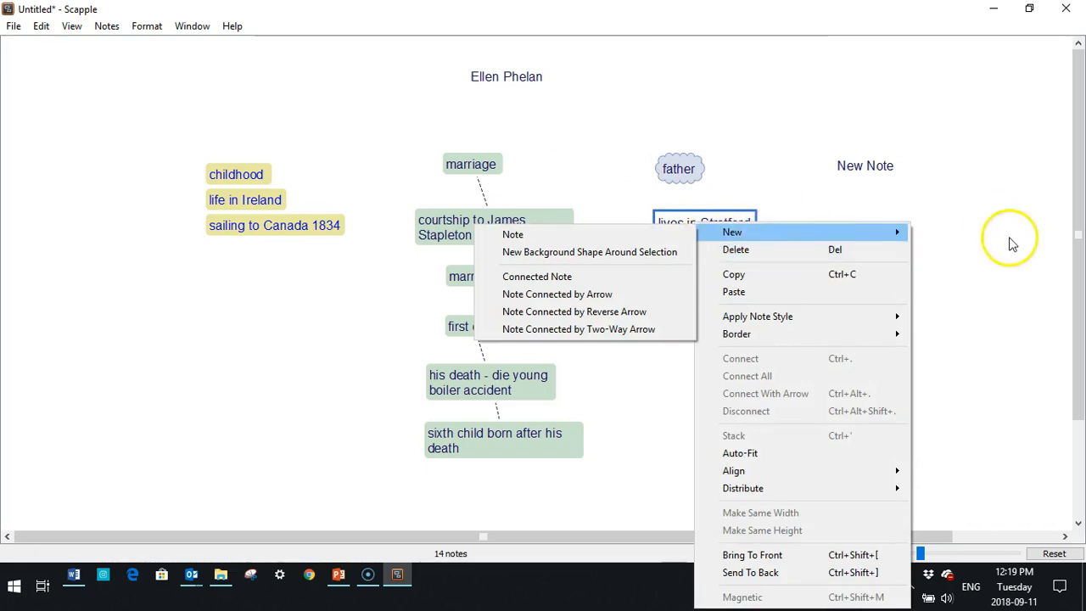
{"action": "left_click", "coordinate": [979, 271]}
{"action": "left_click", "coordinate": [71, 26]}
Show the Inspector and fill lives in Stratford and the 1847 note with pink.
{"action": "left_click", "coordinate": [109, 44]}
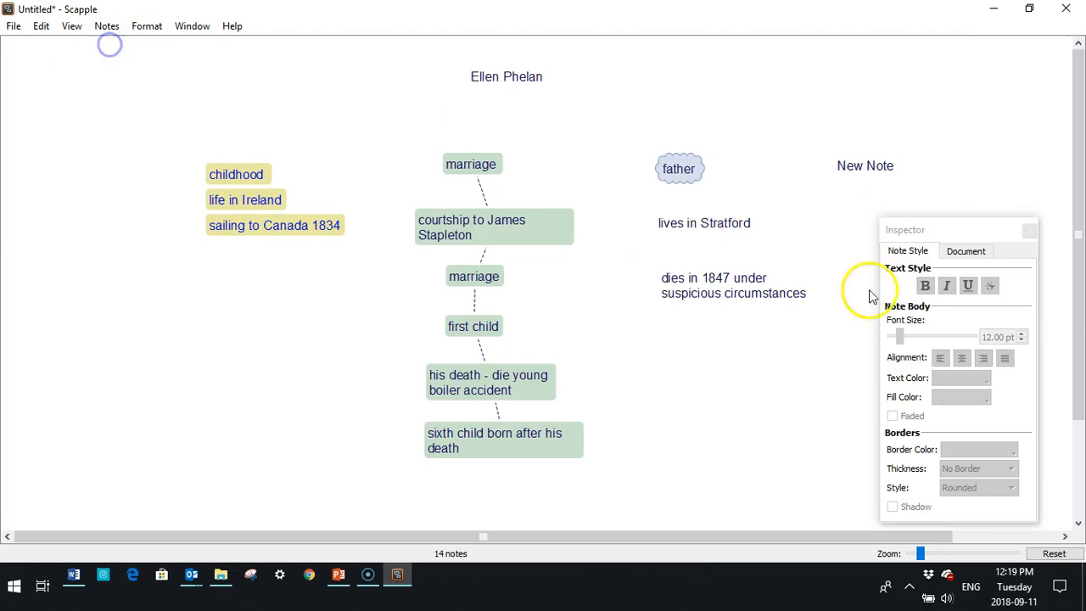
{"action": "left_click", "coordinate": [689, 225]}
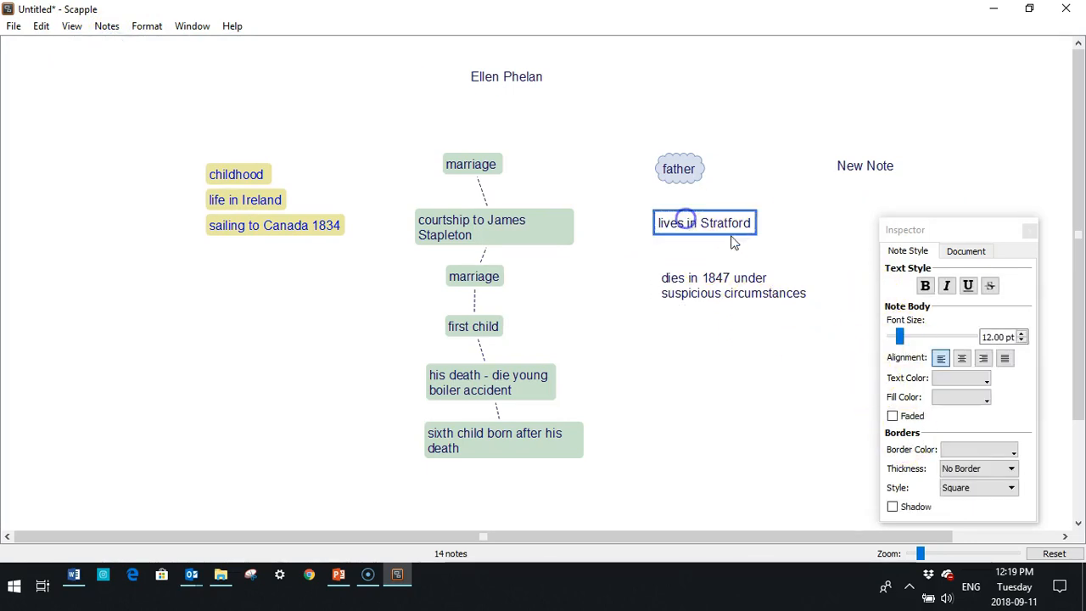
{"action": "left_click", "coordinate": [988, 400]}
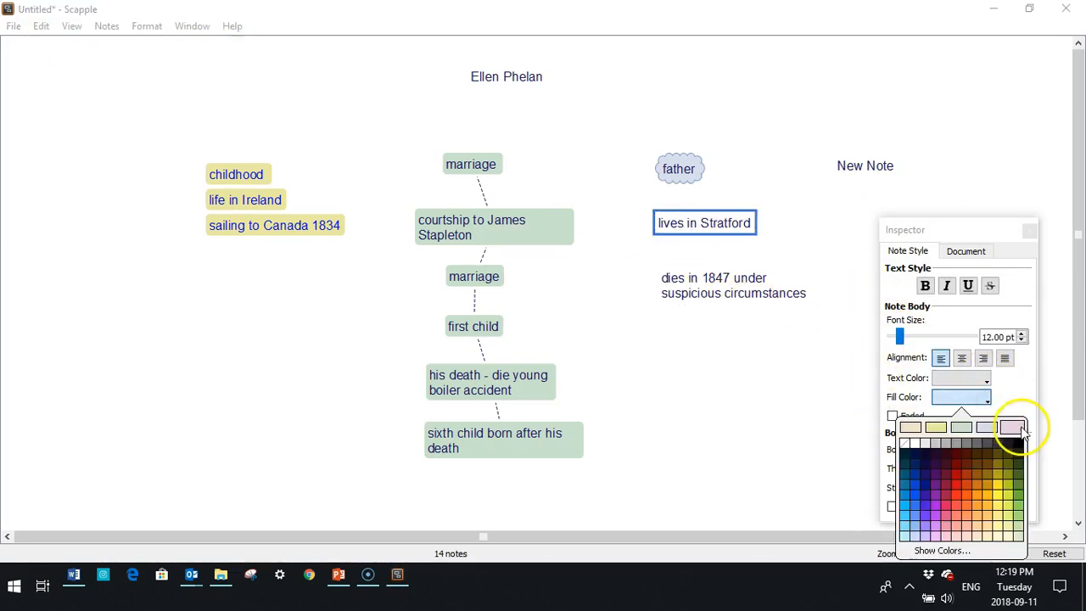
{"action": "left_click", "coordinate": [1012, 427]}
{"action": "left_click", "coordinate": [984, 396]}
{"action": "left_click", "coordinate": [1012, 427]}
Fill the father cloud note with pink and close the Inspector.
{"action": "left_click", "coordinate": [768, 388]}
{"action": "left_click", "coordinate": [679, 169]}
{"action": "left_click", "coordinate": [984, 397]}
{"action": "left_click", "coordinate": [1012, 424]}
{"action": "left_click", "coordinate": [745, 421]}
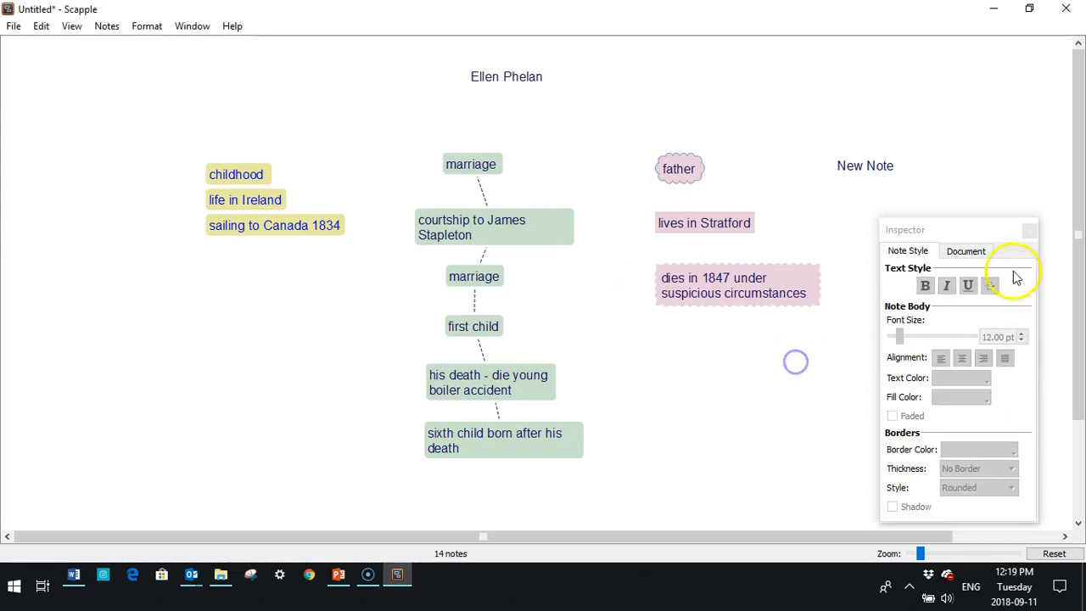
{"action": "left_click", "coordinate": [1029, 231]}
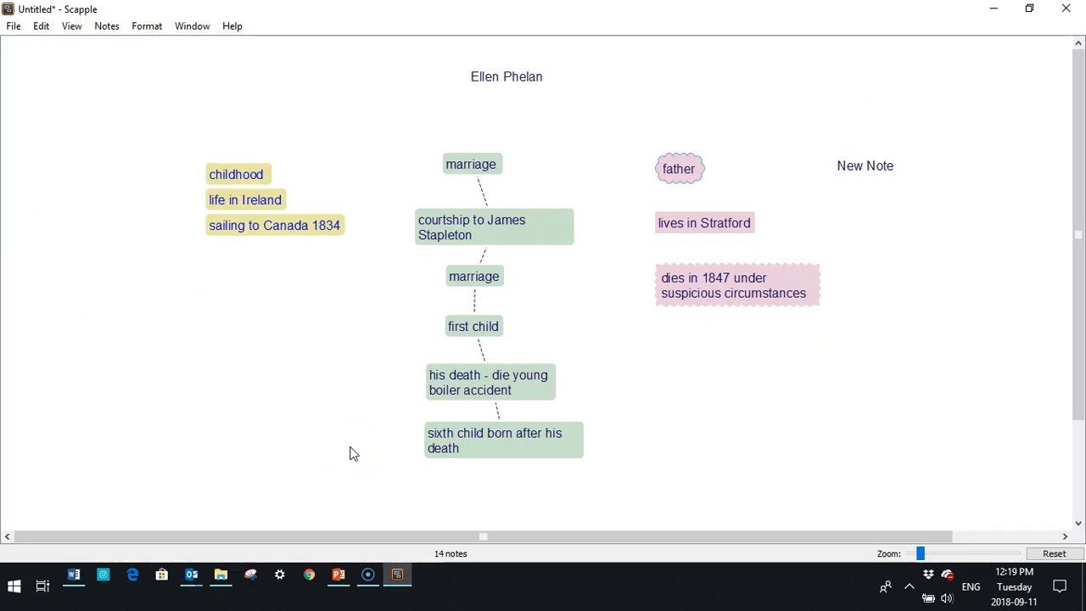
{"action": "left_click_drag", "start_coordinate": [475, 81], "coordinate": [266, 173]}
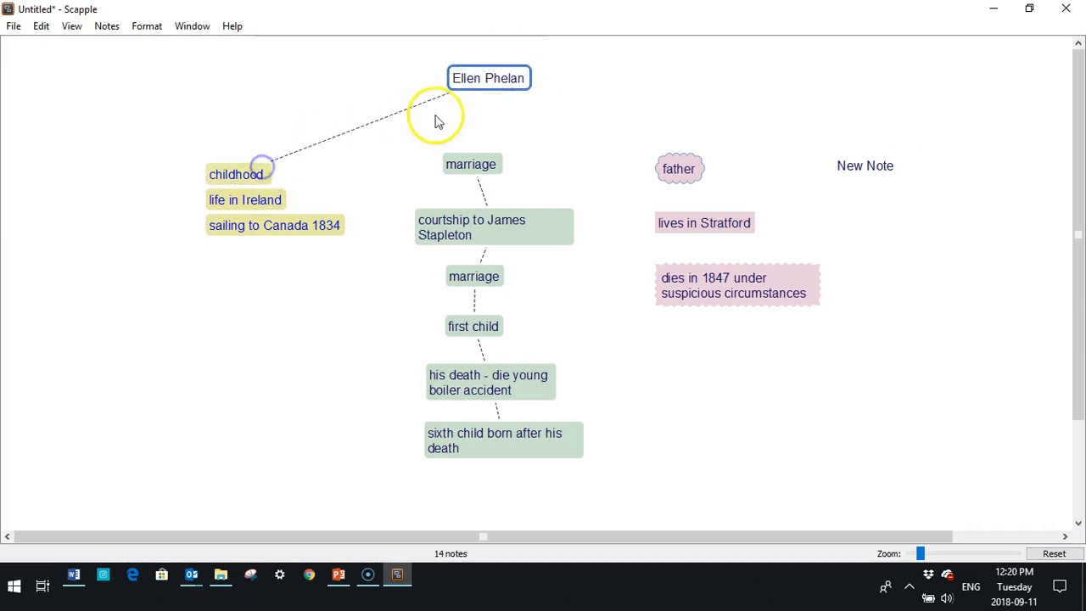
{"action": "left_click_drag", "start_coordinate": [472, 77], "coordinate": [467, 159]}
{"action": "left_click_drag", "start_coordinate": [514, 77], "coordinate": [679, 169]}
{"action": "left_click_drag", "start_coordinate": [529, 77], "coordinate": [909, 165]}
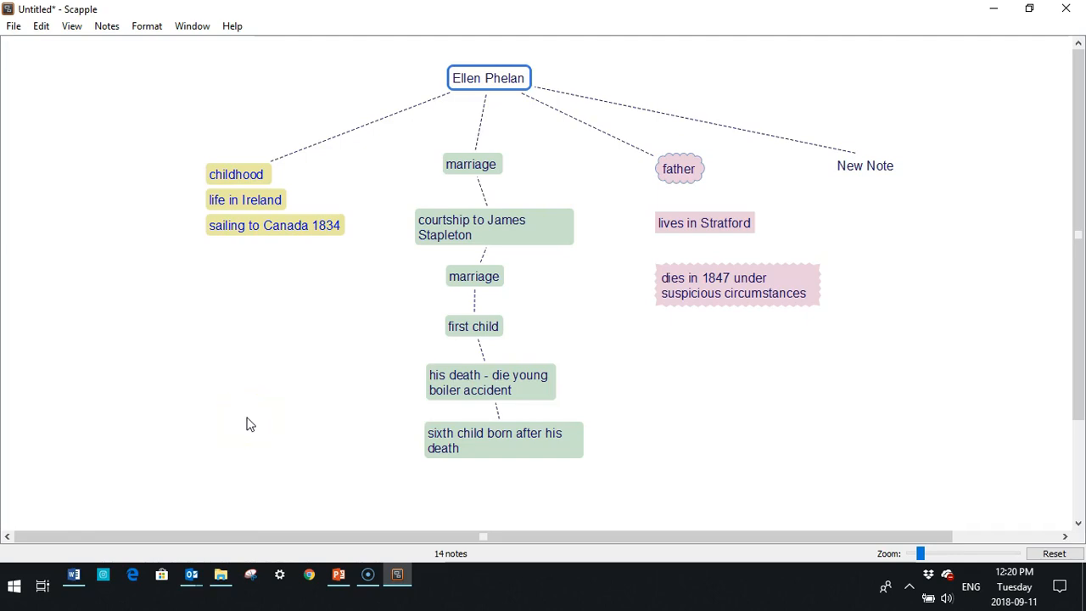
{"action": "left_click", "coordinate": [12, 26]}
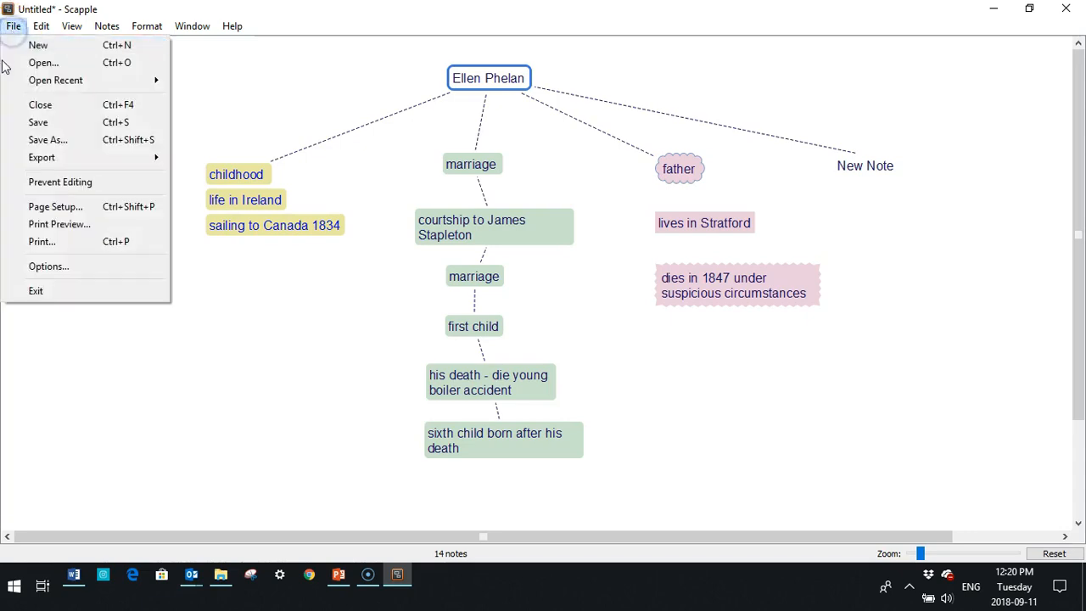
{"action": "mouse_move", "coordinate": [39, 27]}
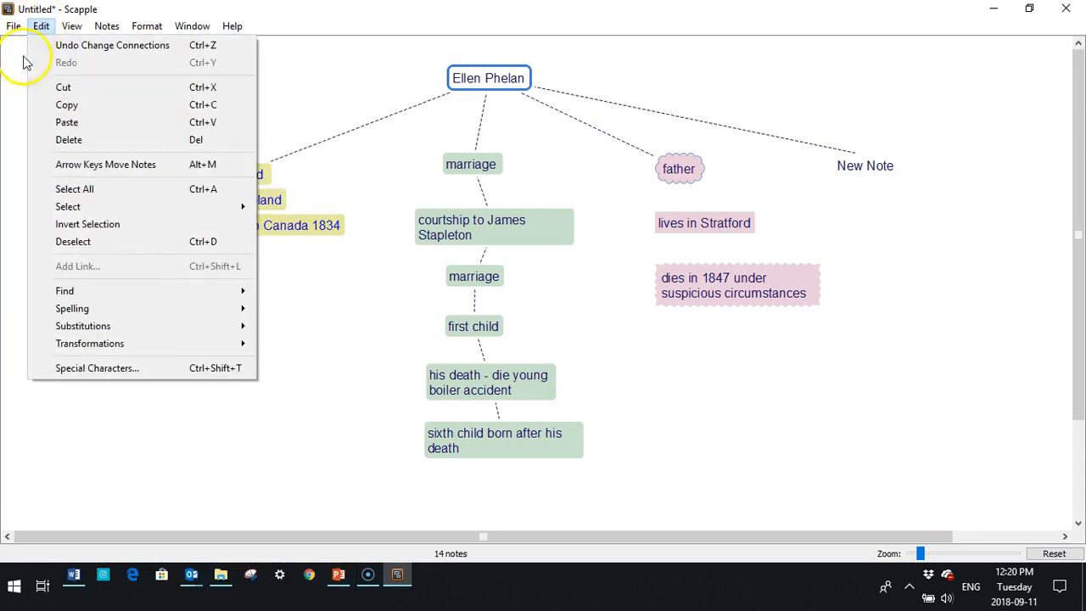
{"action": "mouse_move", "coordinate": [76, 84]}
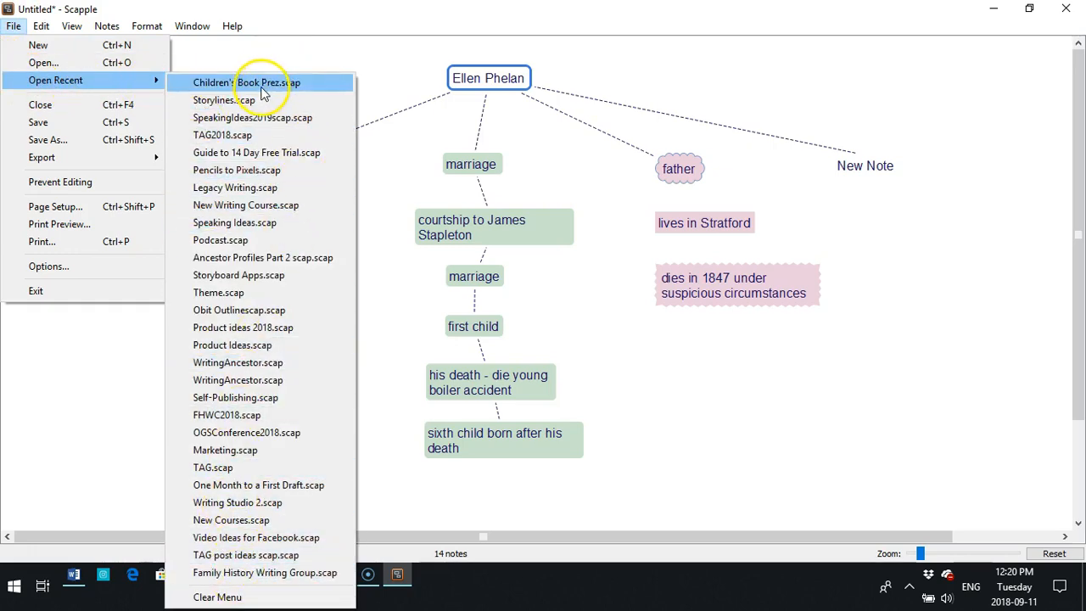
{"action": "left_click", "coordinate": [201, 65]}
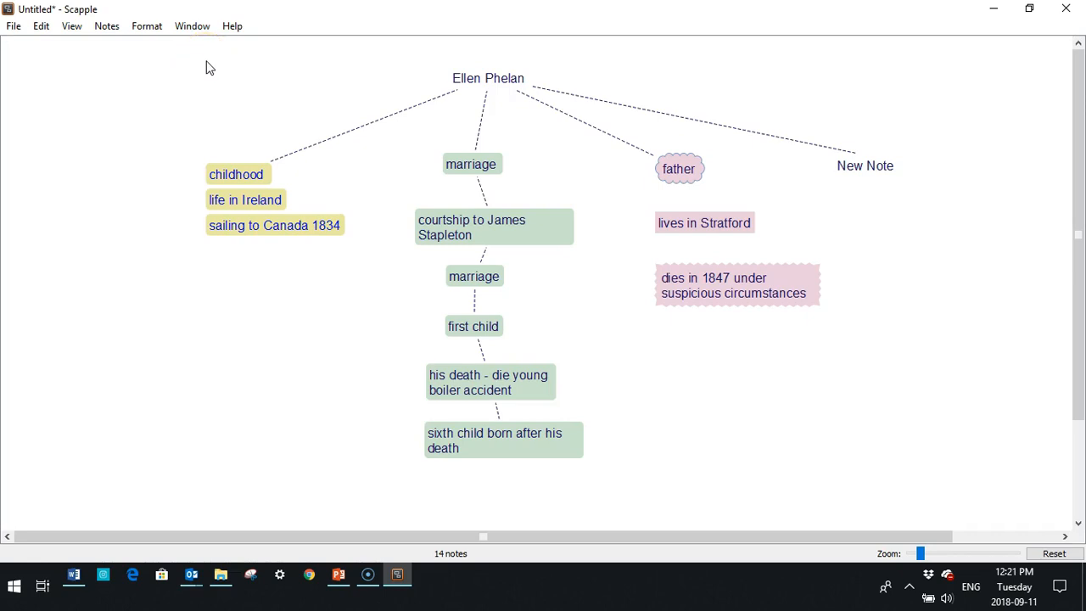
{"action": "left_click", "coordinate": [7, 26]}
{"action": "mouse_move", "coordinate": [60, 161]}
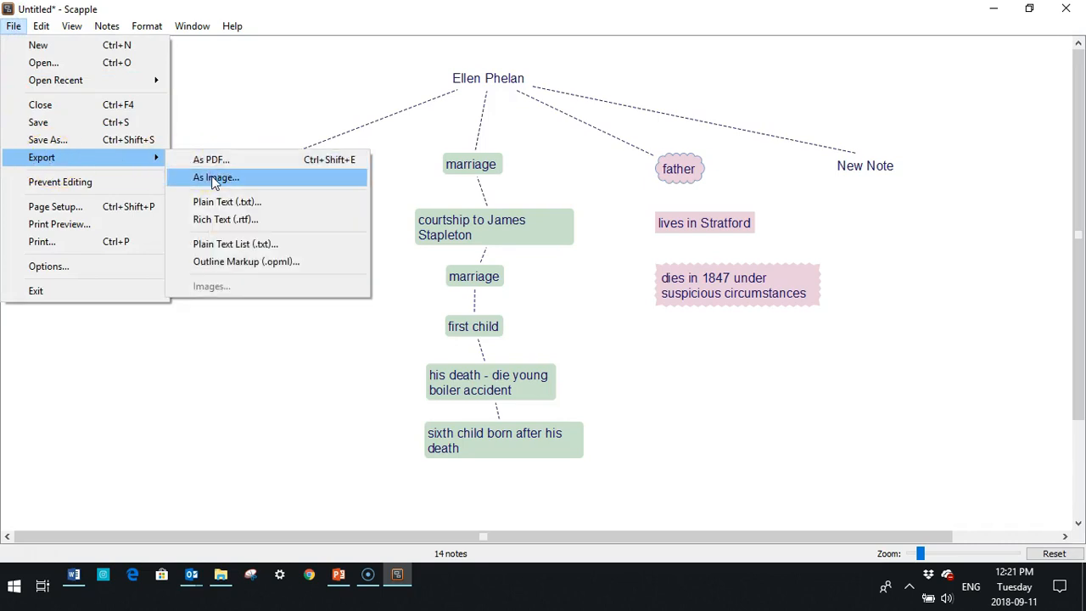
{"action": "left_click", "coordinate": [211, 161]}
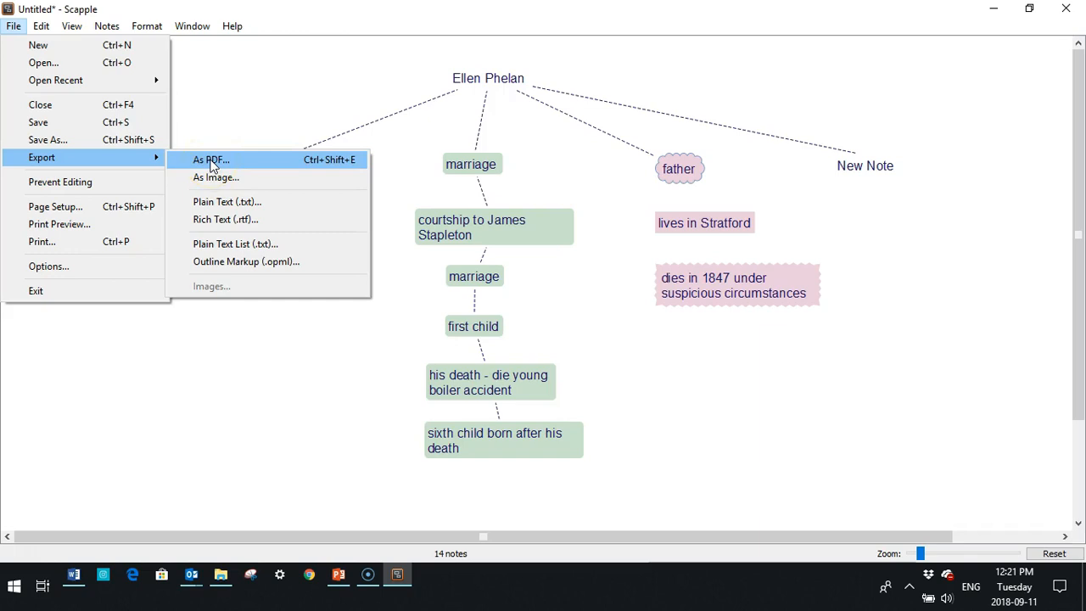
{"action": "left_click", "coordinate": [215, 183]}
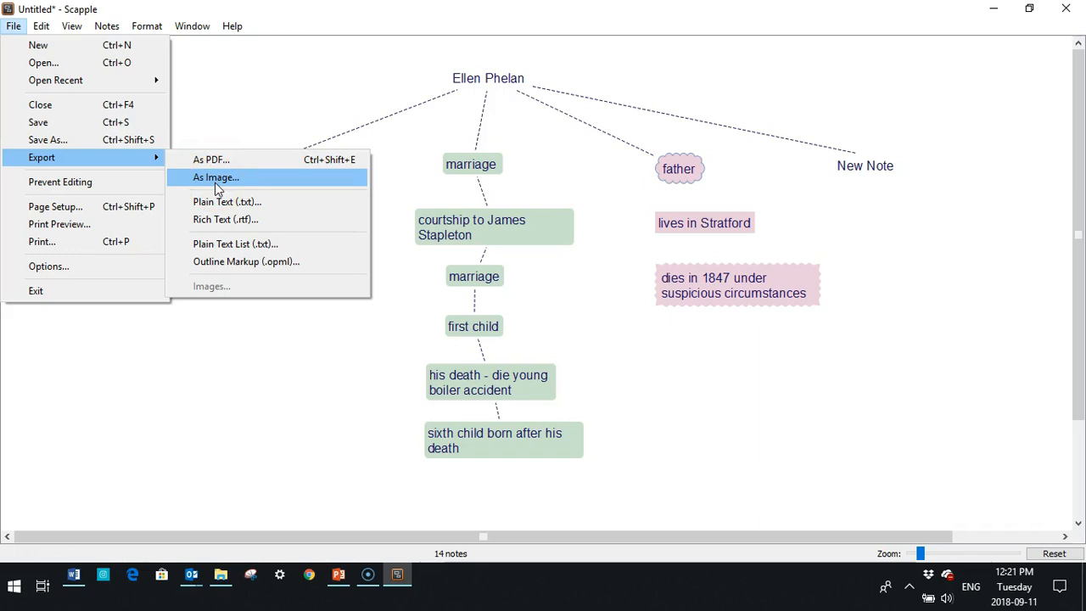
{"action": "left_click", "coordinate": [91, 243]}
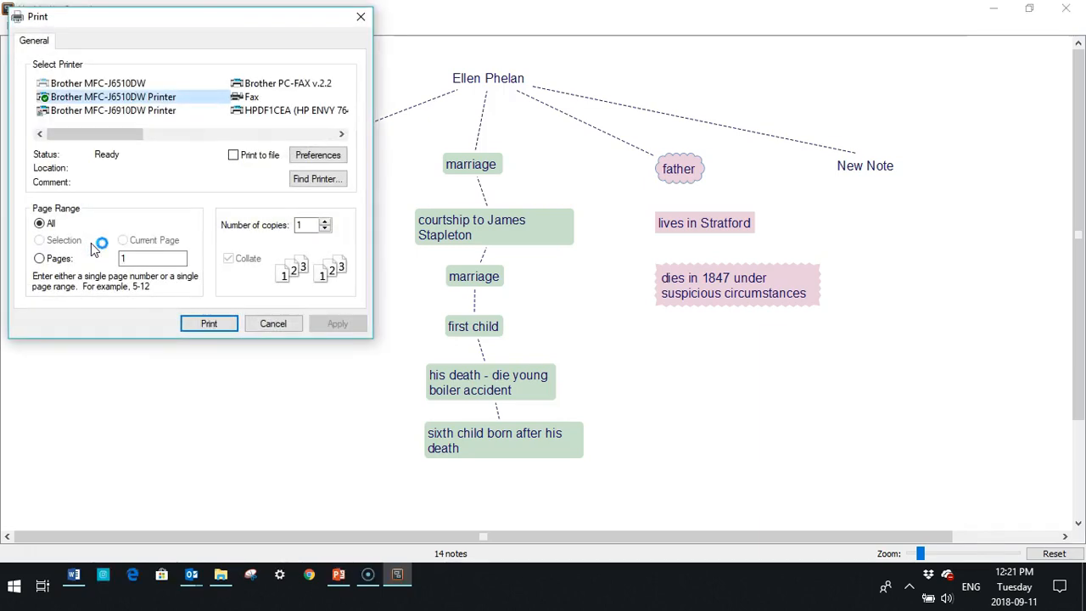
Cancel printing and show the mind map in Print Preview.
{"action": "left_click", "coordinate": [359, 19]}
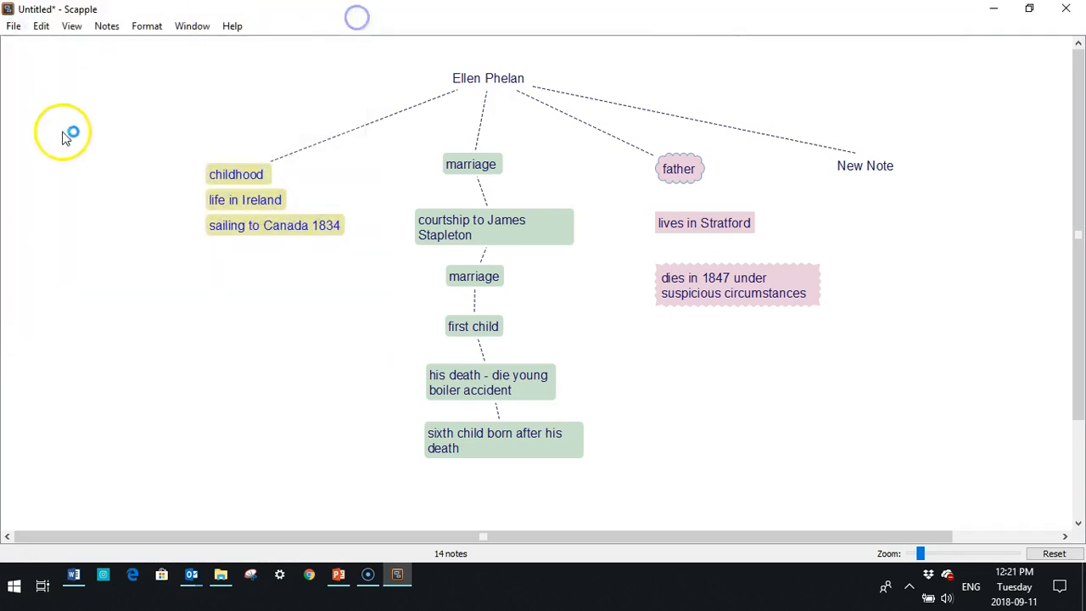
{"action": "left_click", "coordinate": [13, 27]}
{"action": "left_click", "coordinate": [46, 225]}
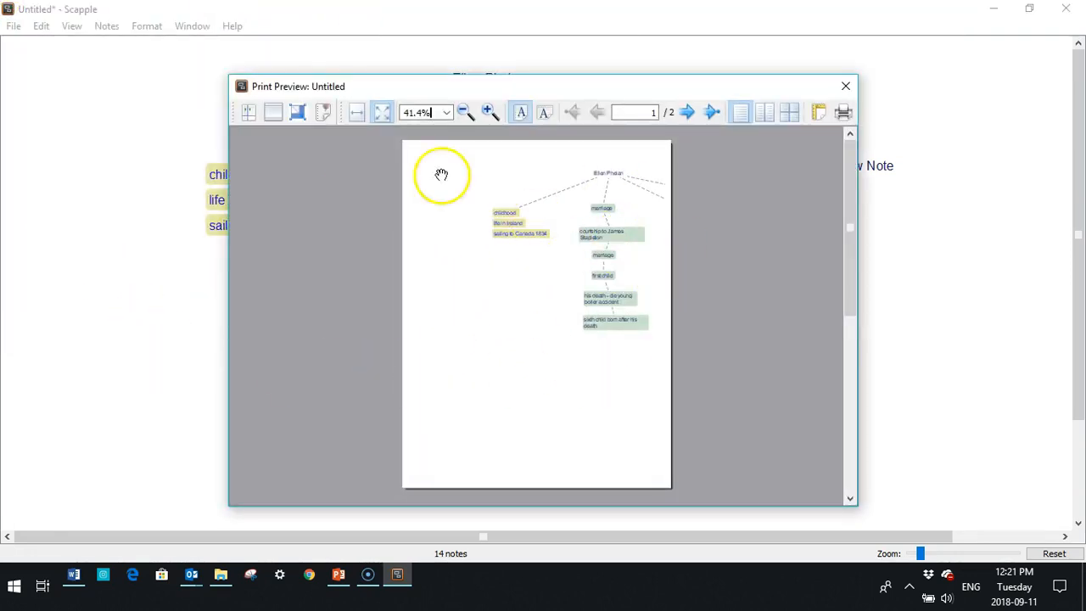
Set the page to Legal paper in landscape orientation, then close the preview.
{"action": "left_click", "coordinate": [820, 113]}
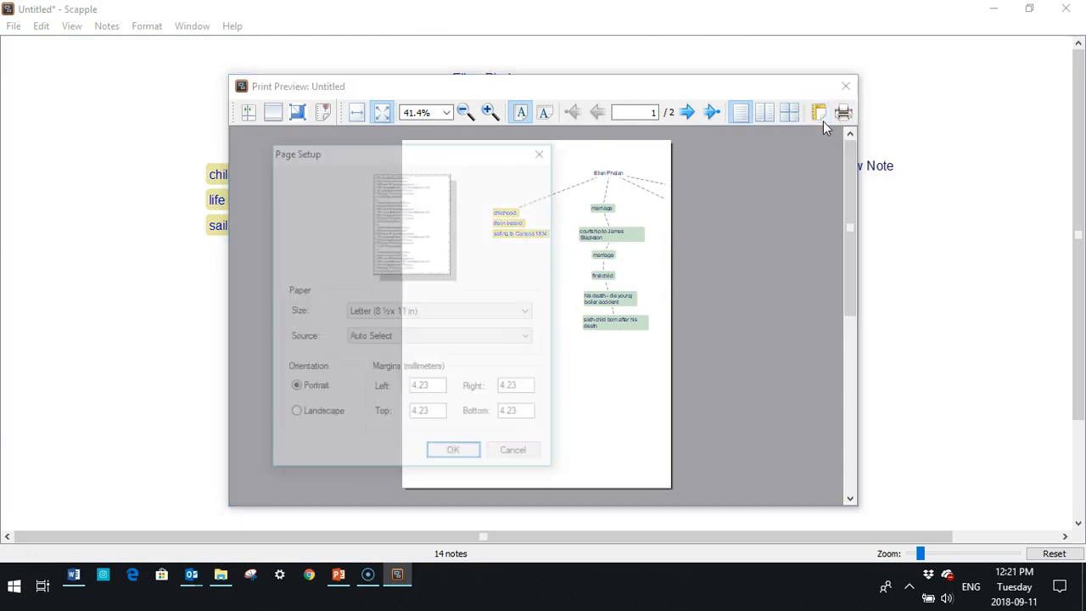
{"action": "left_click", "coordinate": [534, 319]}
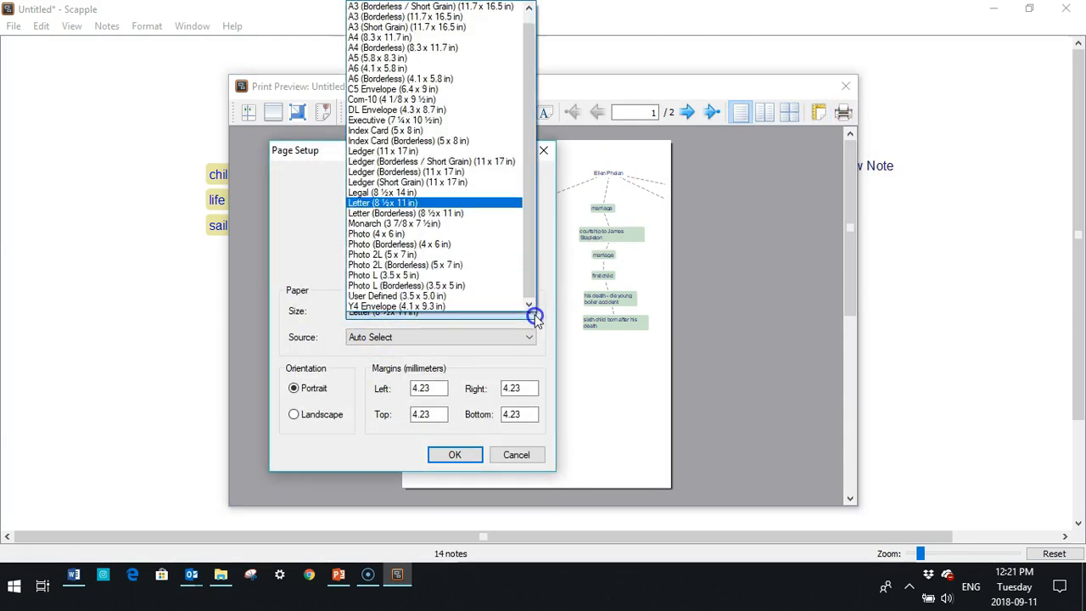
{"action": "left_click", "coordinate": [398, 193]}
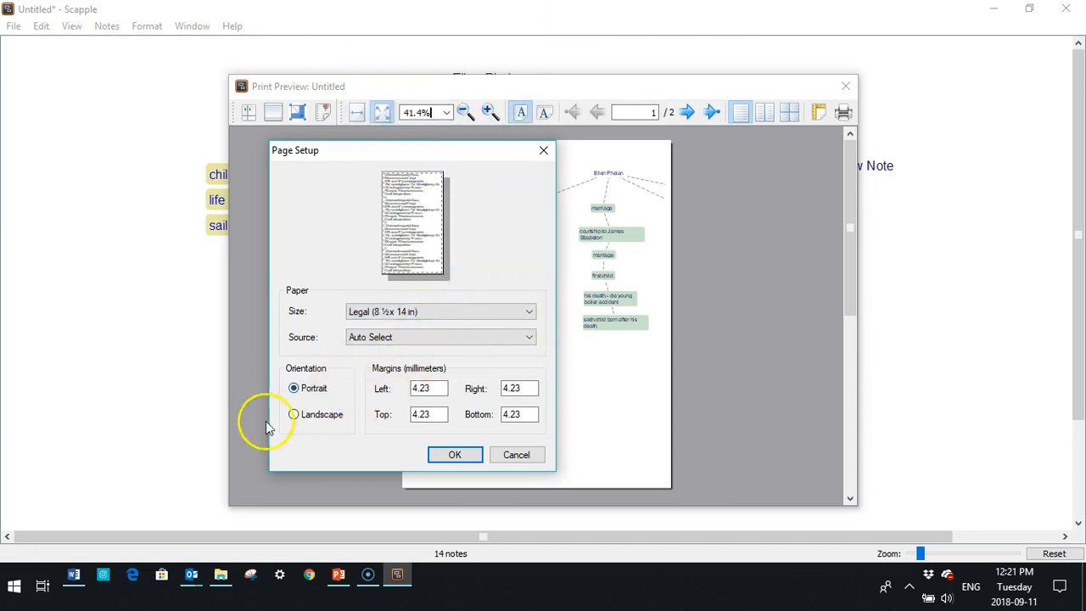
{"action": "left_click", "coordinate": [293, 413]}
{"action": "left_click", "coordinate": [449, 455]}
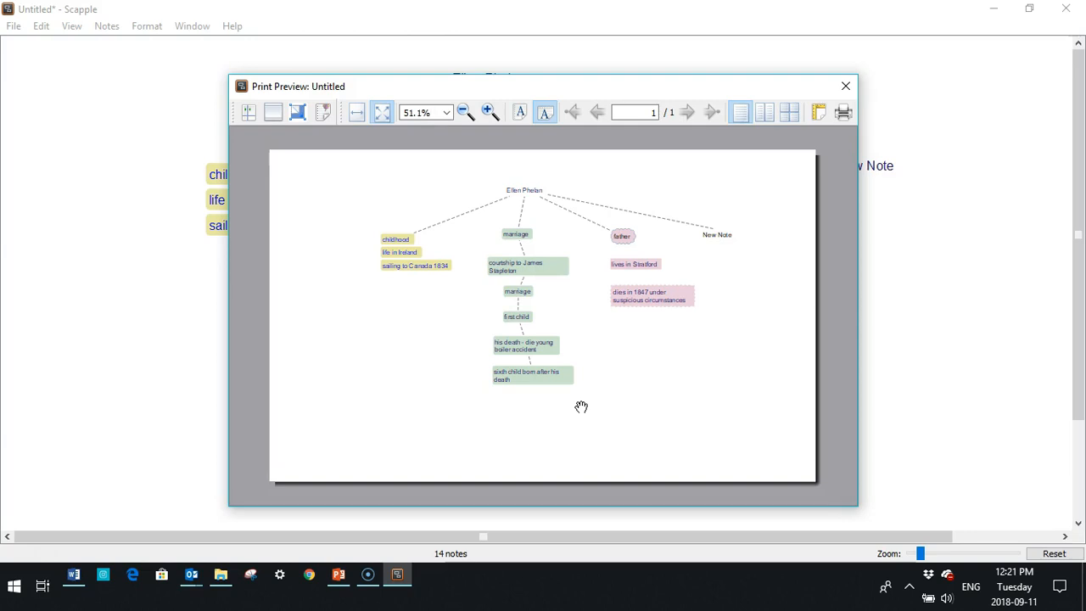
{"action": "left_click_drag", "start_coordinate": [581, 407], "coordinate": [441, 408]}
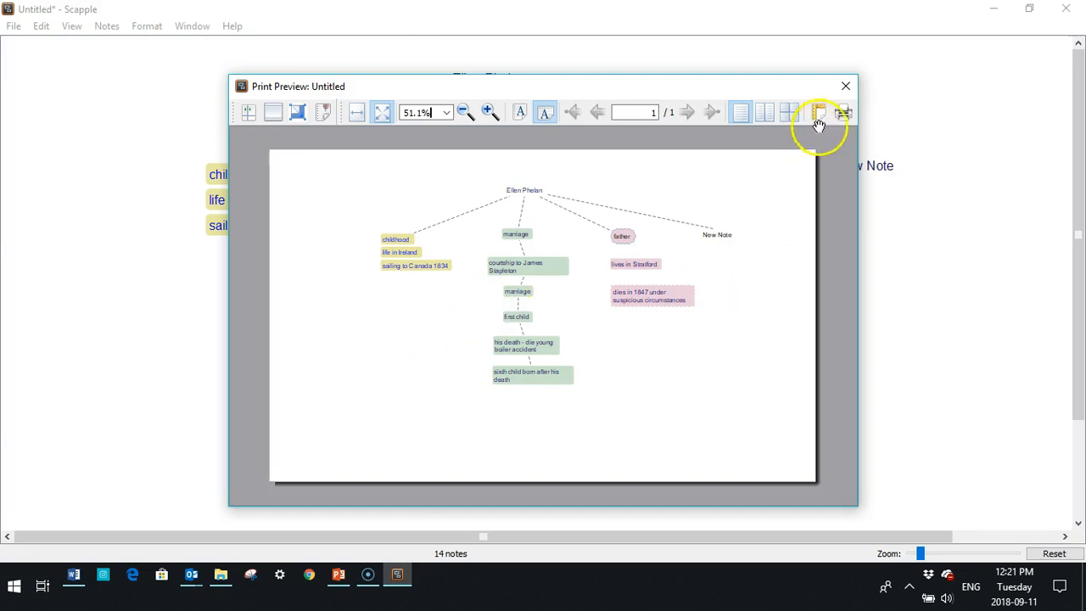
{"action": "left_click", "coordinate": [844, 86]}
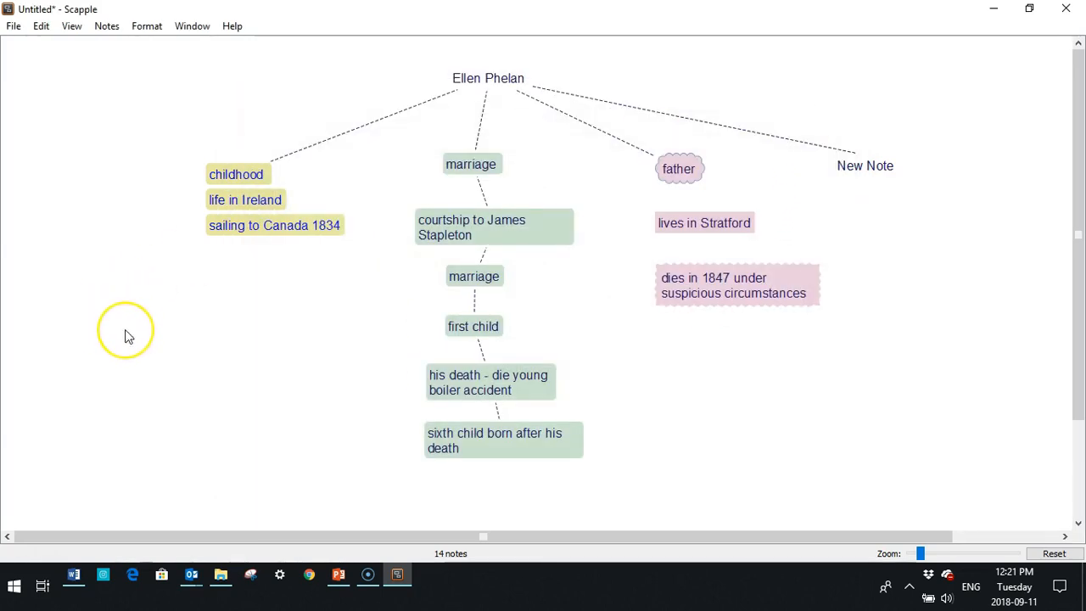